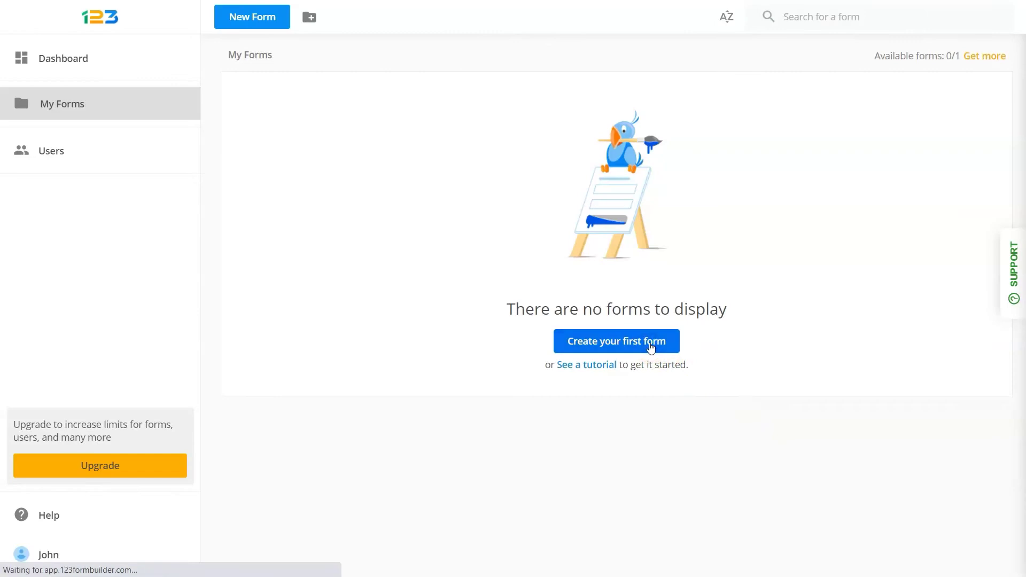
Create a blank form and add an Email field to it
left_click(345, 183)
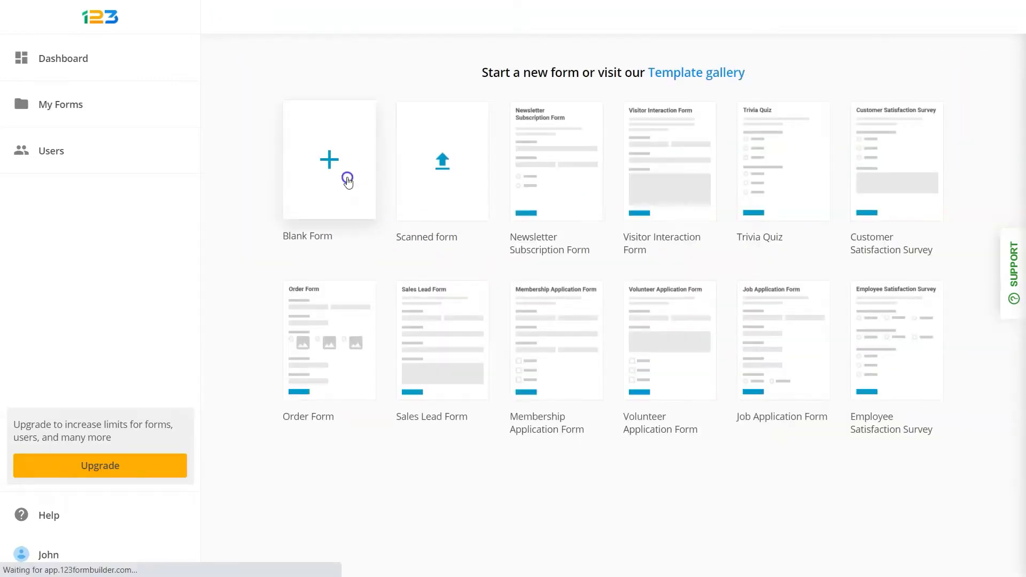
scroll(231, 194, "down", 7)
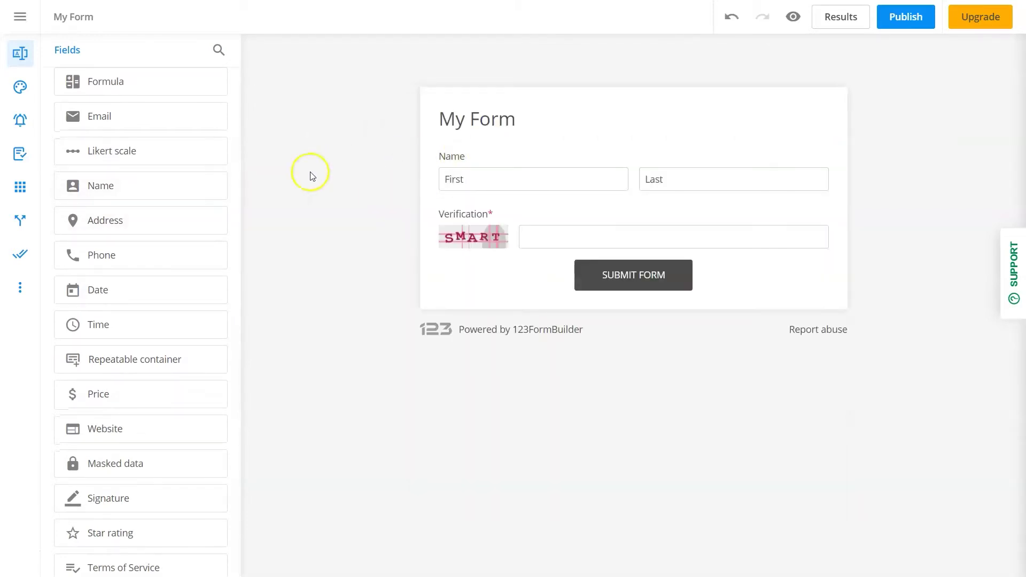
left_click_drag(183, 122, 515, 197)
Back in My Forms, start a new form from the Customer Satisfaction Survey template
left_click(16, 19)
left_click(52, 105)
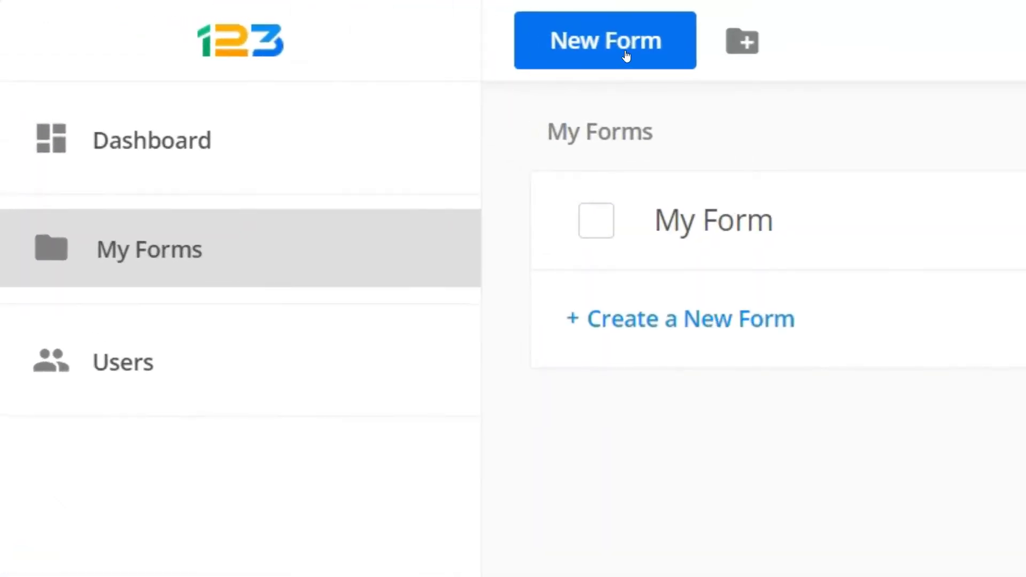
left_click(254, 21)
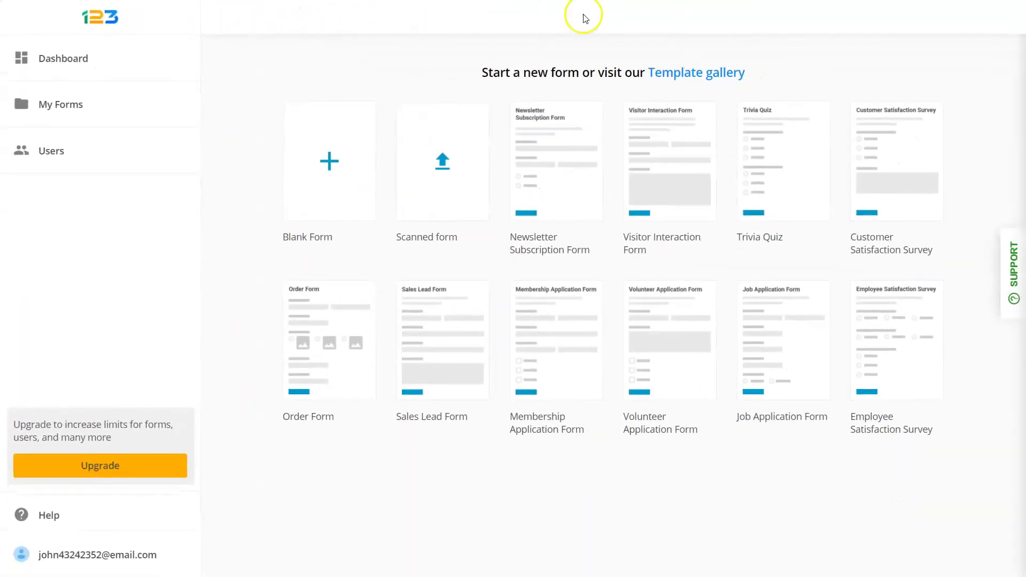
left_click(887, 145)
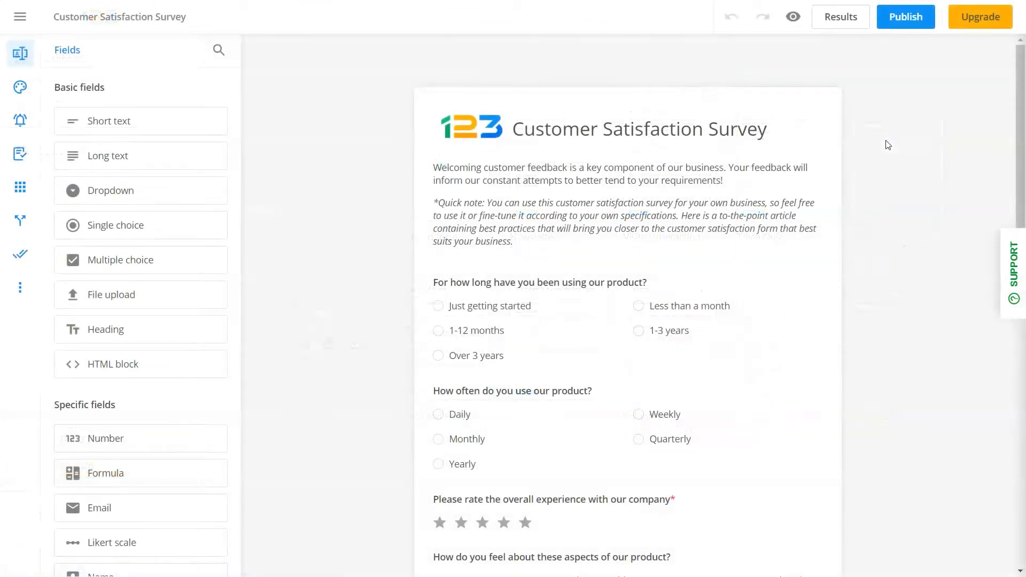
Add Email, Phone and a single choice question to the survey
left_click_drag(235, 93, 236, 204)
left_click_drag(209, 88, 550, 267)
left_click_drag(242, 115, 209, 232)
left_click_drag(209, 295, 556, 338)
left_click_drag(126, 224, 587, 382)
Label the question 'Where do we need to improve?' with choices Pricing, Quality, Delivery
left_click(156, 181)
left_click_drag(134, 185, 48, 197)
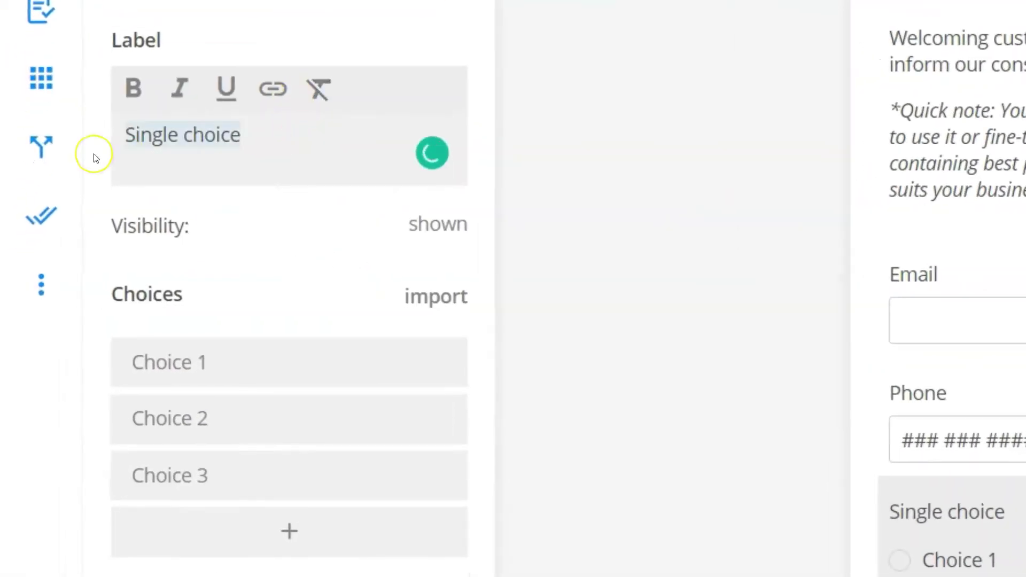
type("Where do we need to improve?")
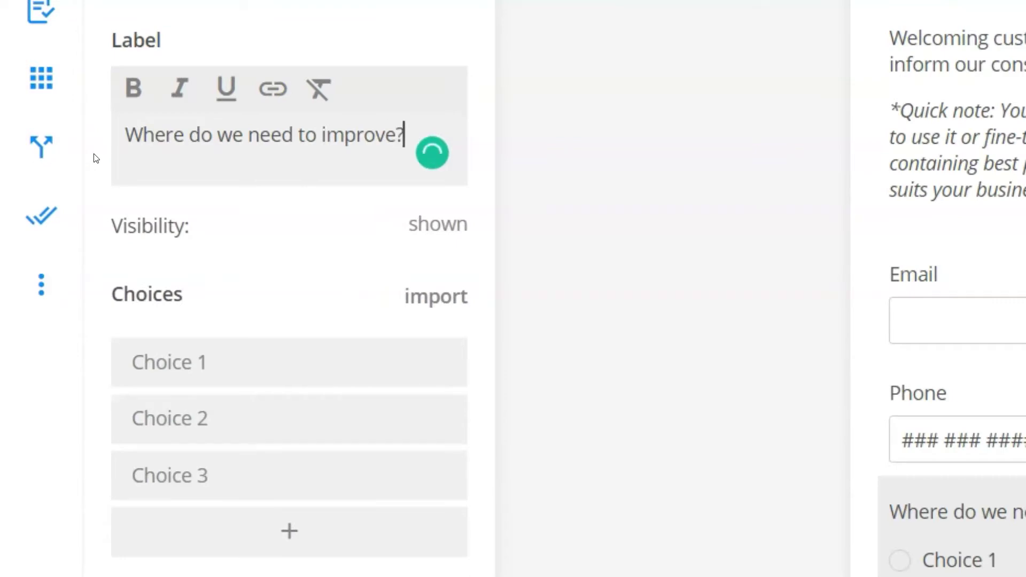
left_click(240, 362)
left_click_drag(214, 318, 76, 316)
type("Pricing")
left_click_drag(210, 373, 88, 371)
type("Quality")
left_click_drag(210, 429, 46, 417)
type("Delivery")
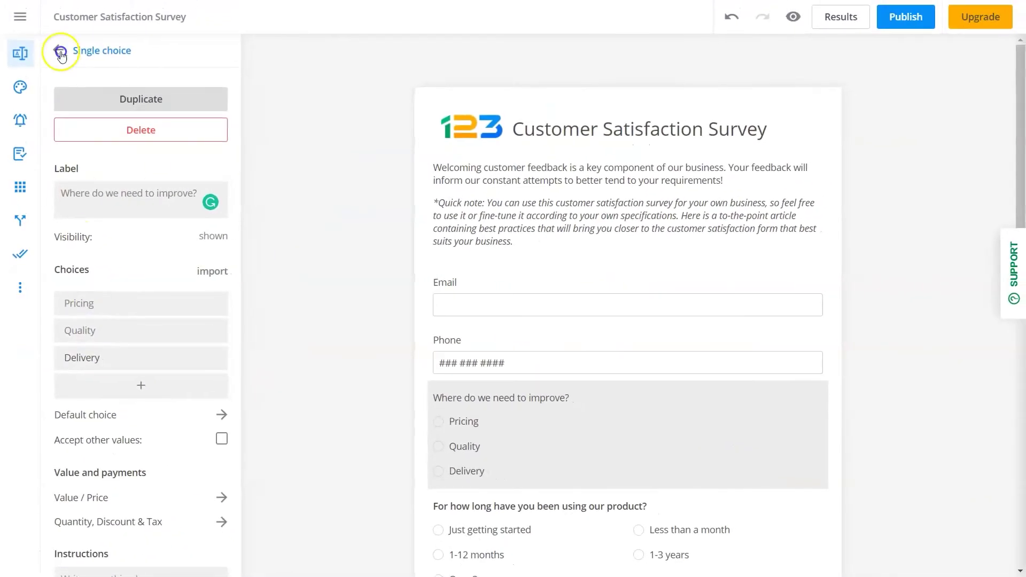
left_click(61, 51)
Place Phone beside Email, reorder a question, and add two page breaks for three pages
left_click_drag(522, 359, 829, 306)
scroll(854, 348, "down", 2)
left_click_drag(545, 428, 535, 230)
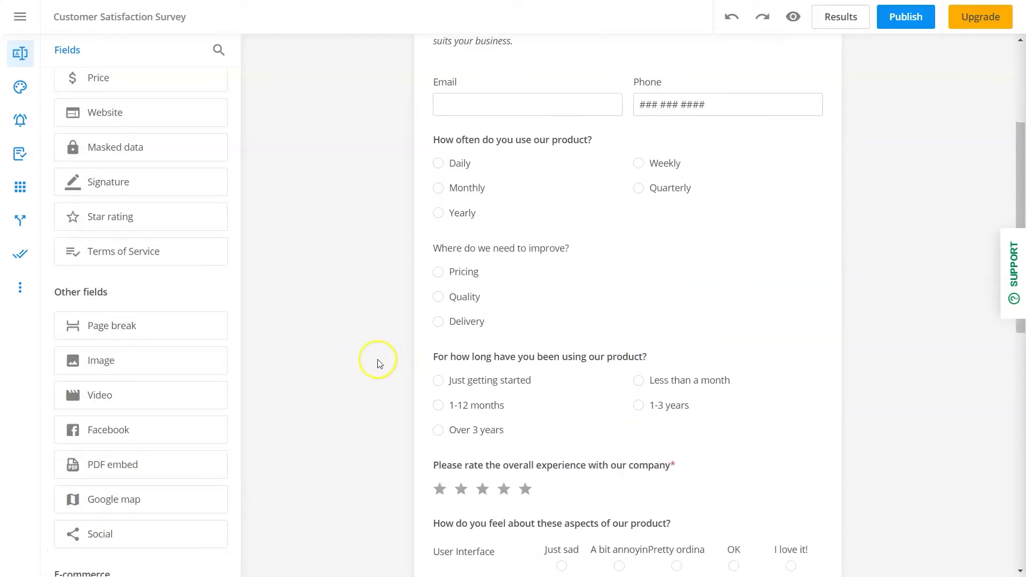
left_click_drag(152, 332, 512, 441)
scroll(368, 419, "down", 12)
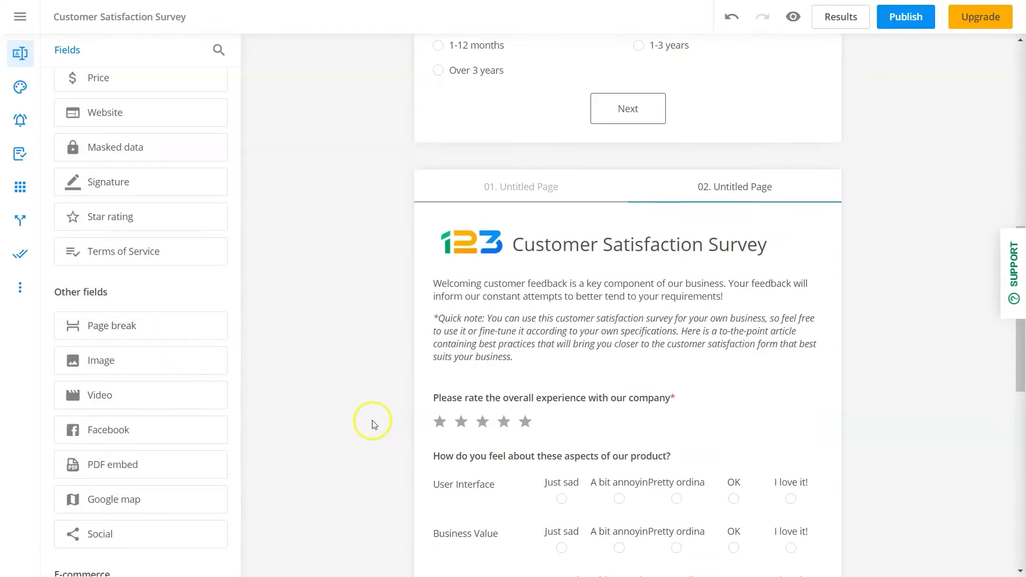
left_click_drag(111, 326, 533, 356)
scroll(367, 367, "down", 10)
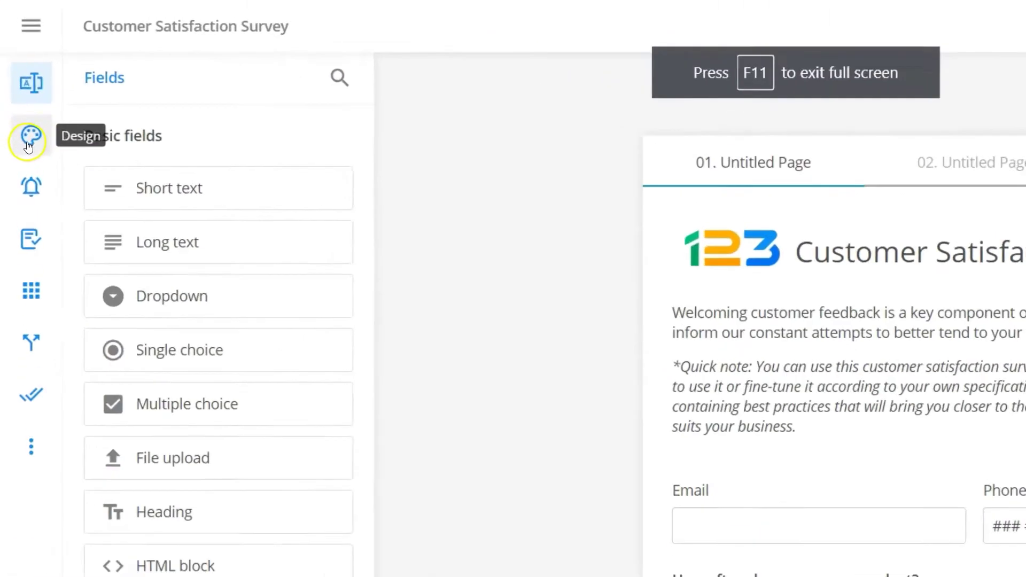
Preview the Coffee shop, Kids party and Lovely winter themes, then apply Membership Application Form
left_click(19, 87)
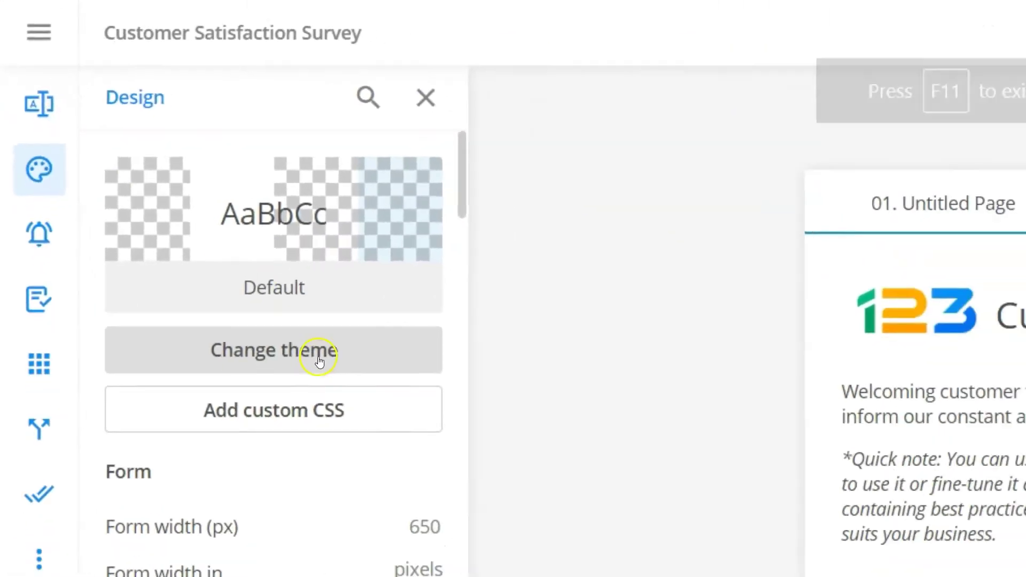
left_click(342, 399)
scroll(219, 289, "down", 5)
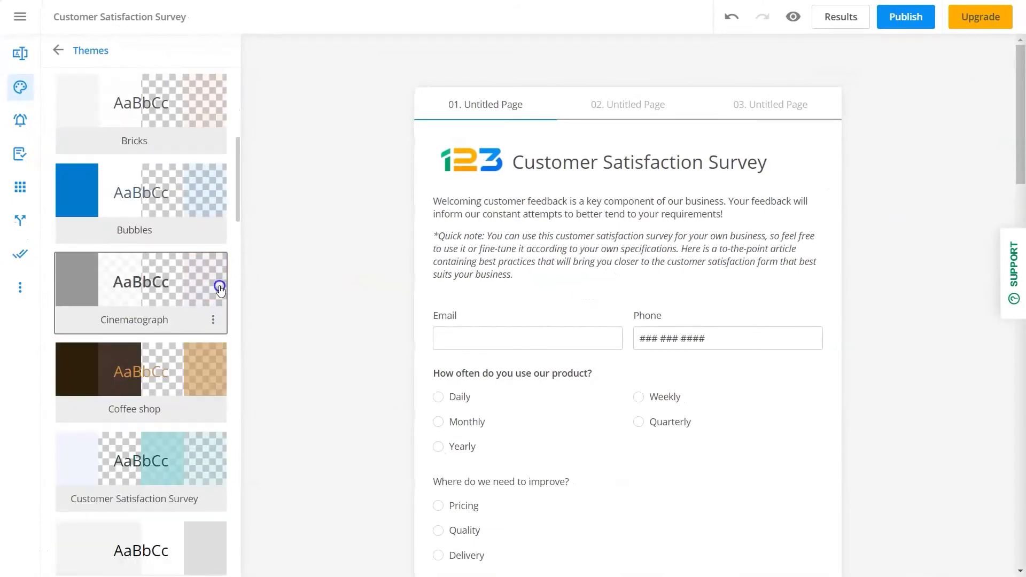
scroll(220, 289, "down", 1)
left_click(206, 305)
scroll(203, 299, "down", 1)
left_click(199, 303)
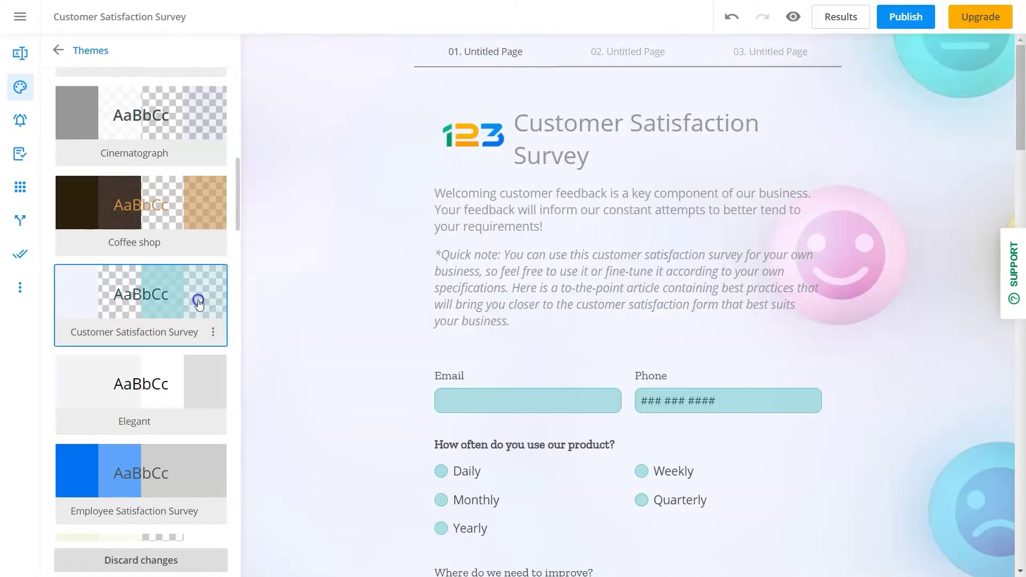
scroll(198, 303, "down", 5)
left_click(200, 300)
scroll(195, 331, "down", 1)
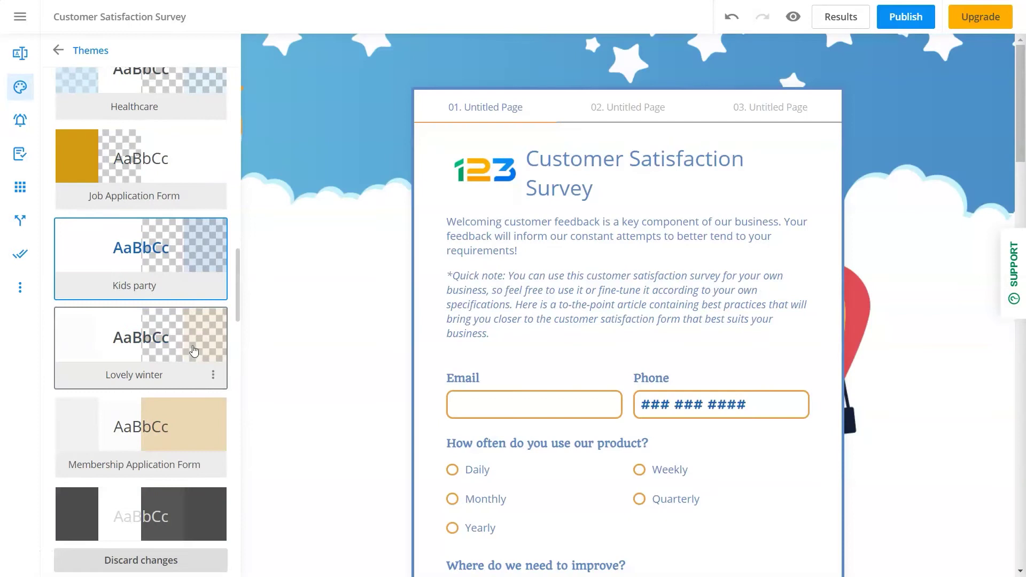
left_click(195, 351)
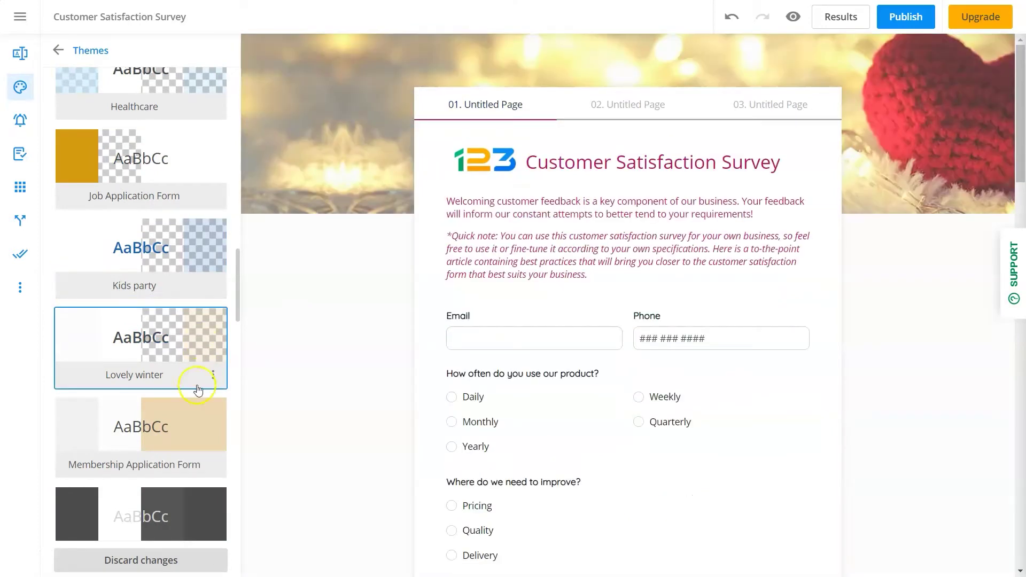
left_click(196, 421)
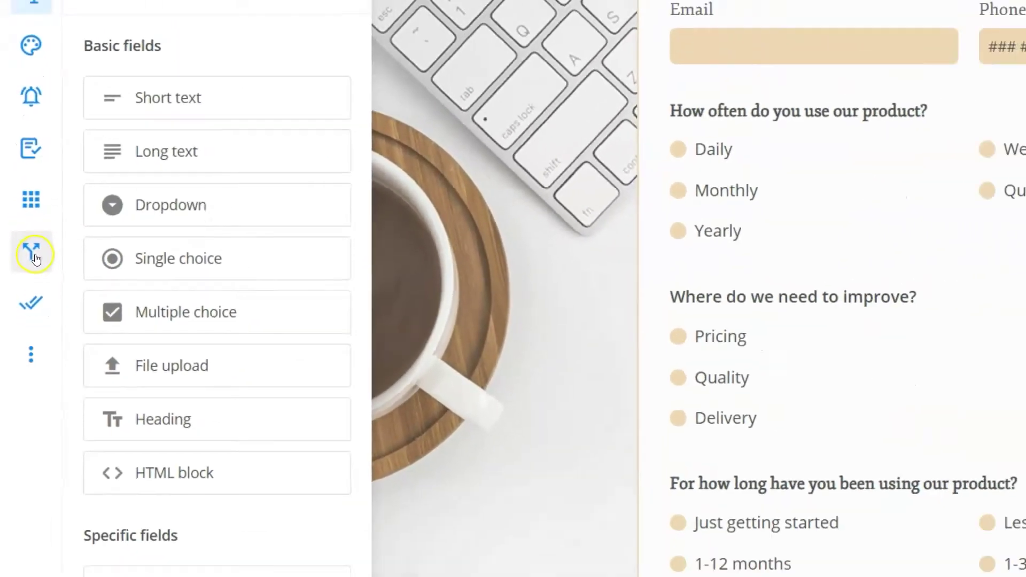
Add a field rule showing the overall-experience rating when 1-12 months is answered
left_click(43, 274)
left_click(160, 190)
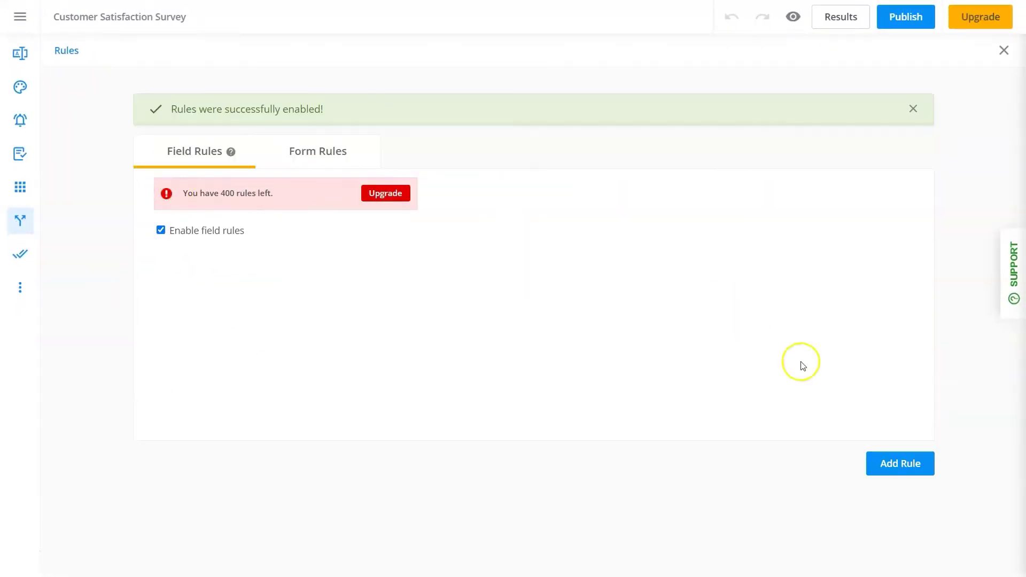
left_click(880, 465)
left_click(328, 294)
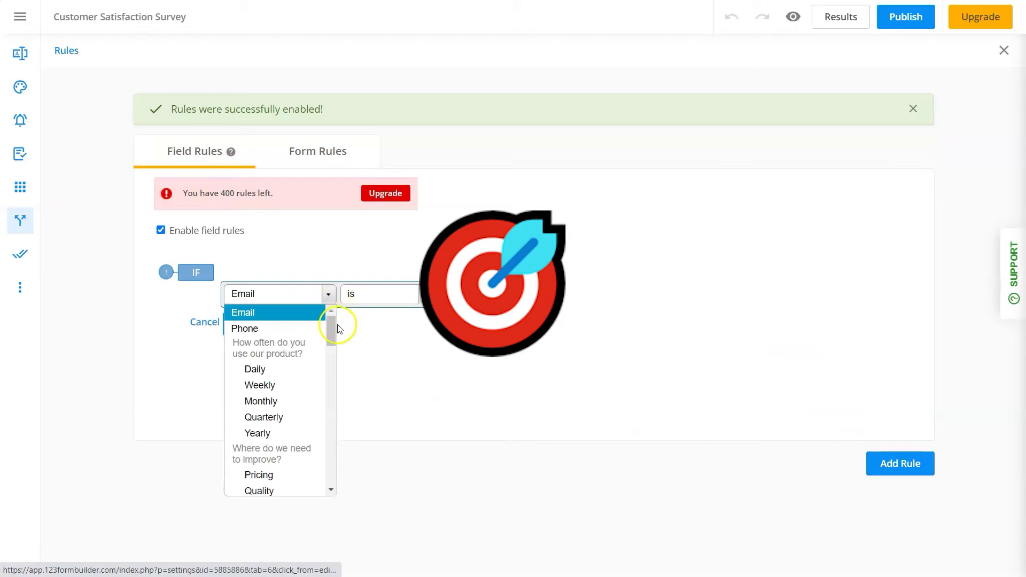
scroll(338, 325, "down", 5)
left_click(291, 416)
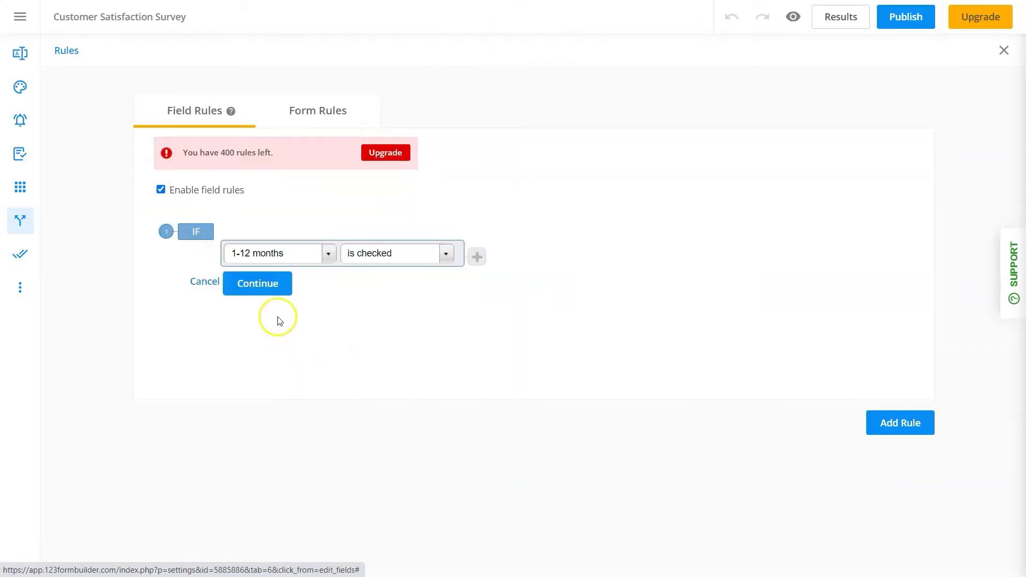
left_click(277, 292)
left_click(422, 296)
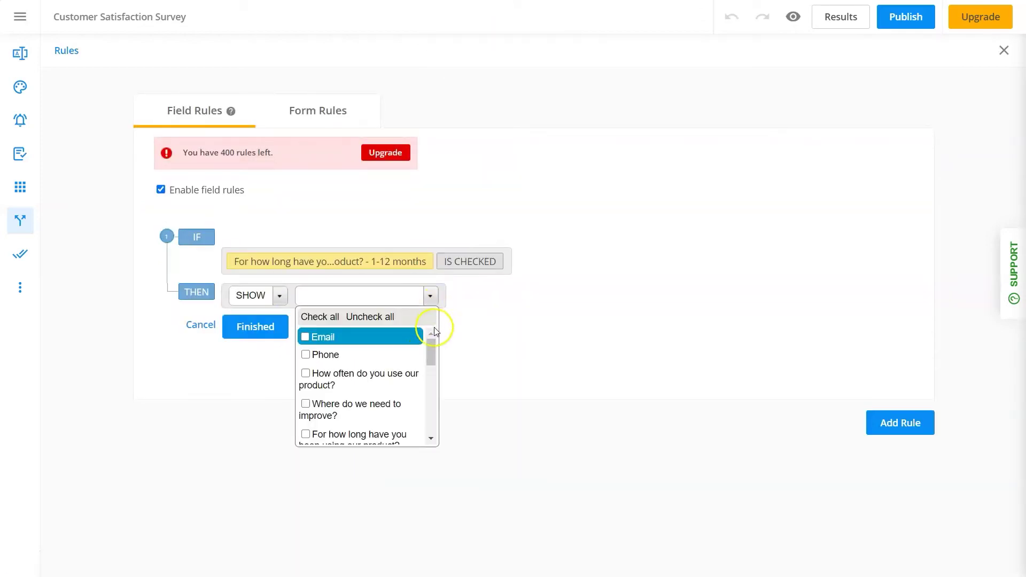
scroll(434, 342, "down", 3)
left_click(260, 328)
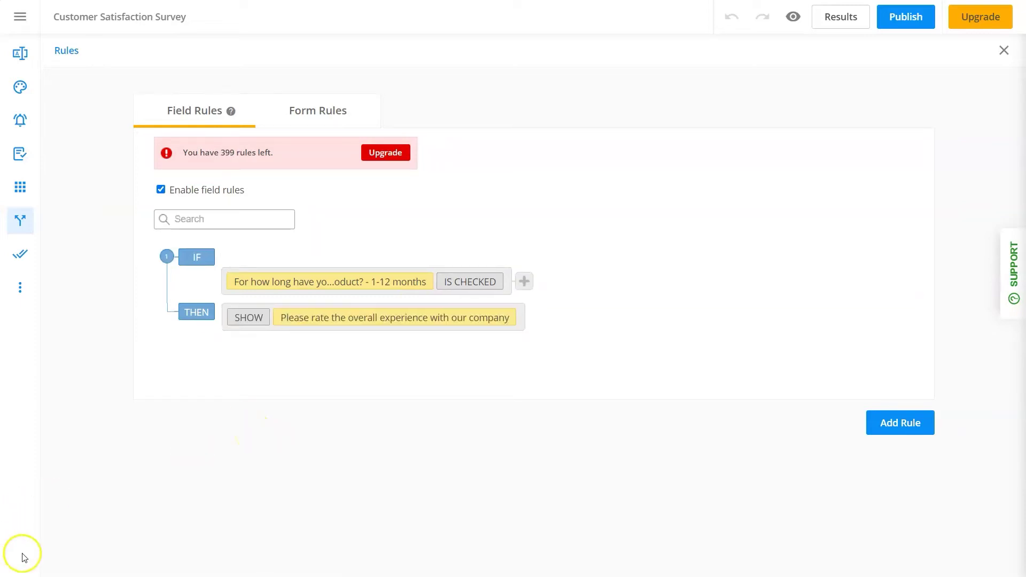
Allow respondents to edit delivered submissions later in Advanced settings and save
left_click(20, 287)
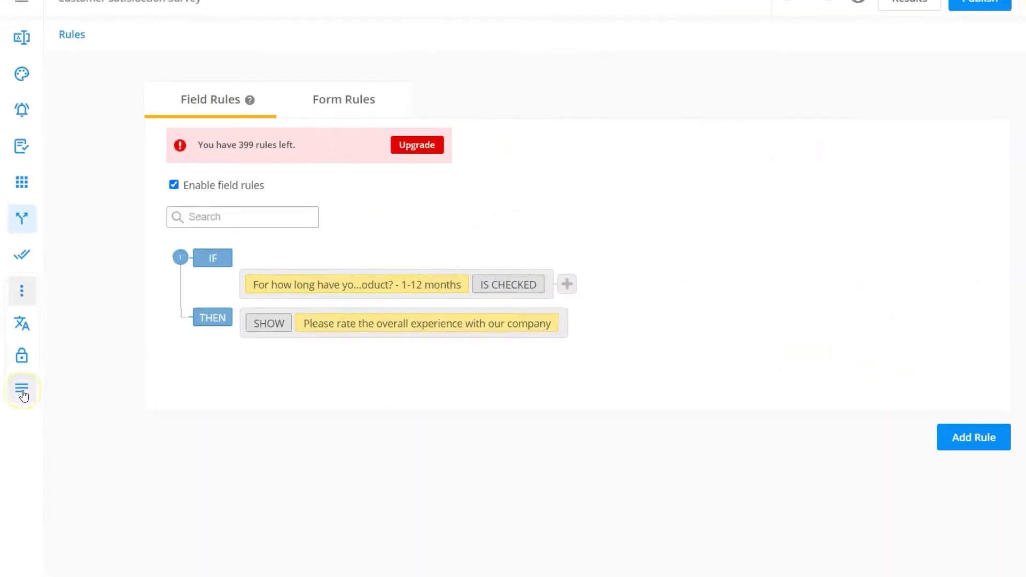
left_click(22, 394)
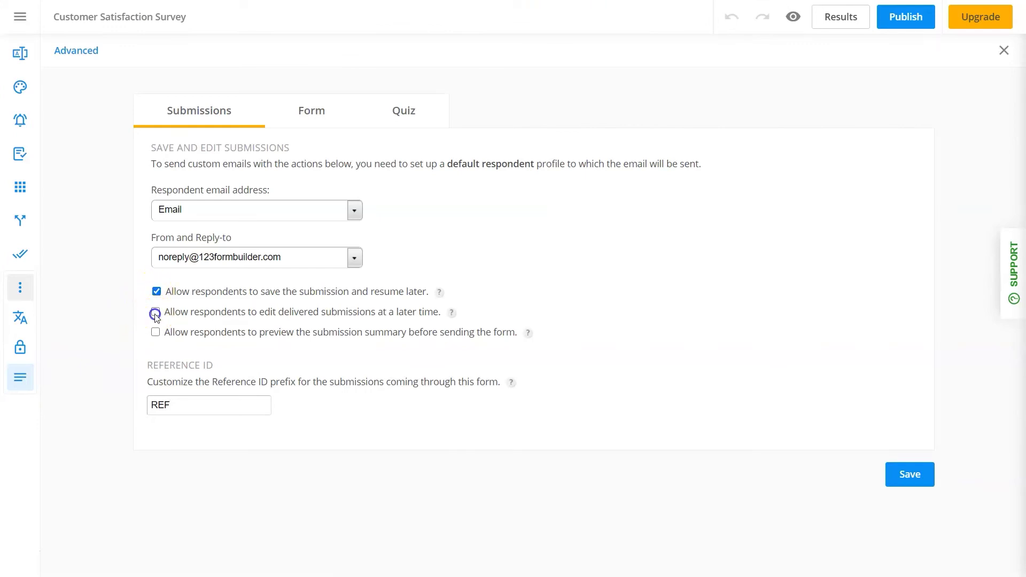
left_click(155, 314)
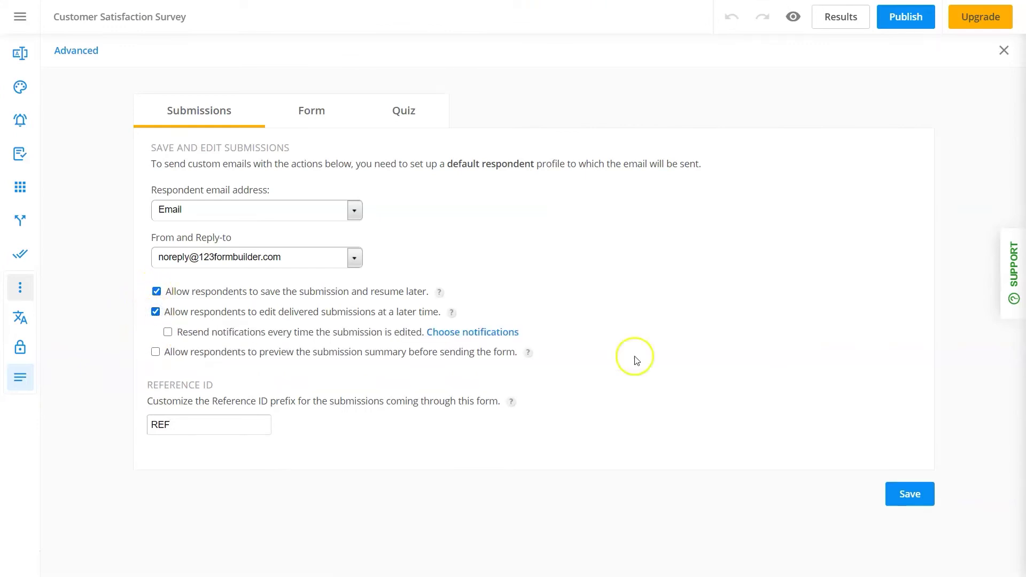
left_click(903, 495)
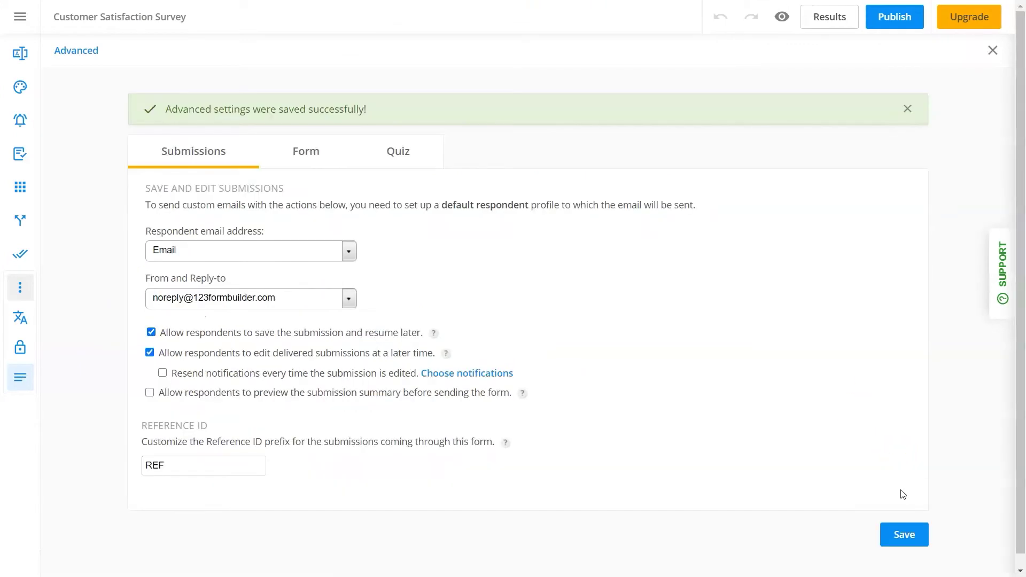
left_click(20, 220)
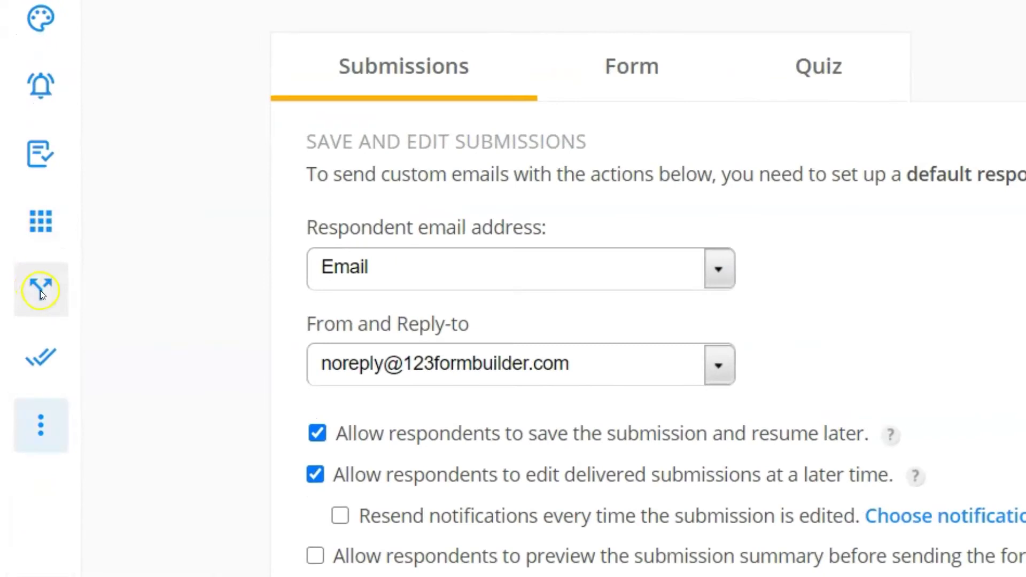
left_click(314, 110)
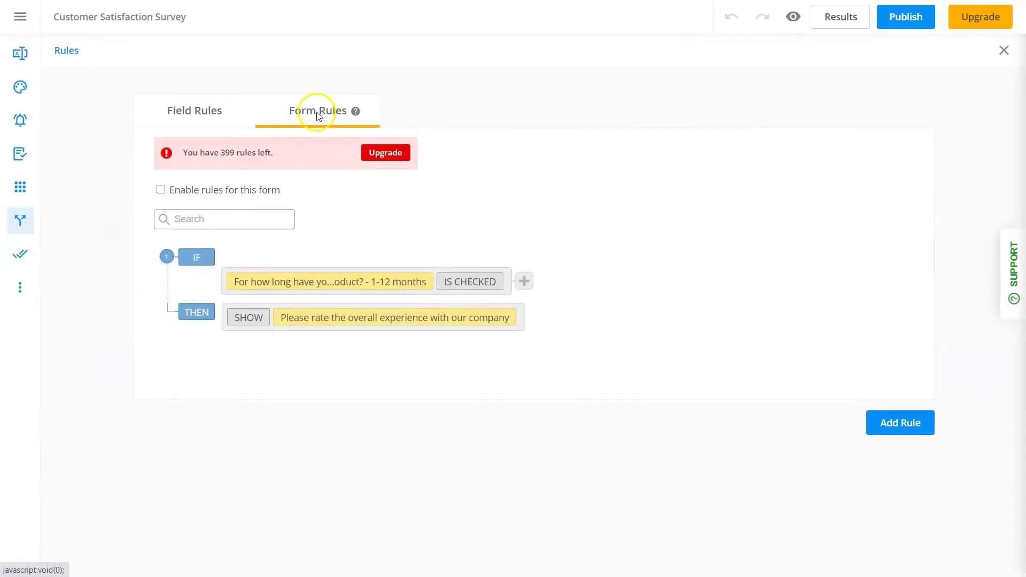
left_click(160, 190)
left_click(898, 463)
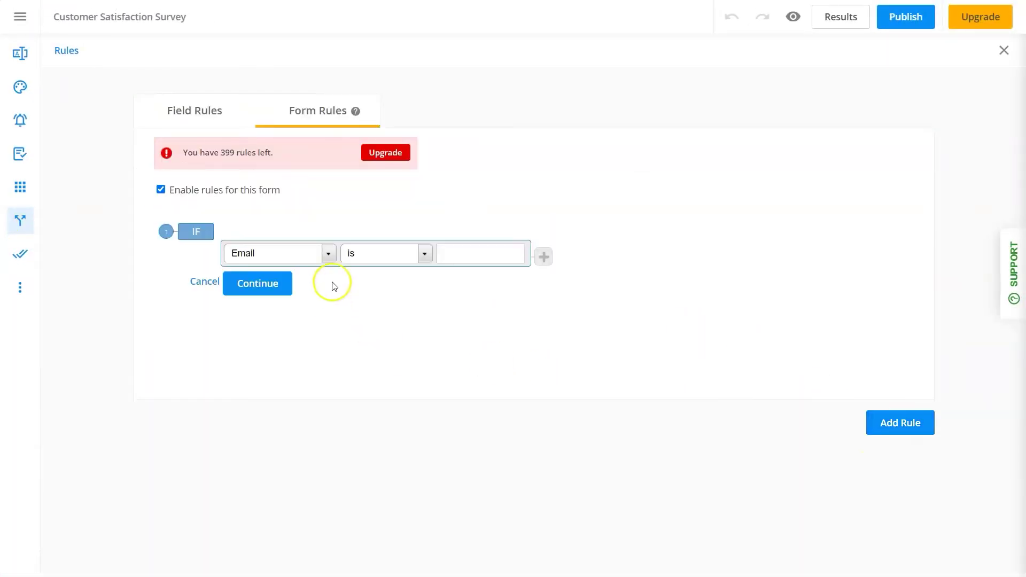
left_click(328, 253)
scroll(332, 327, "down", 5)
left_click(315, 367)
left_click(459, 254)
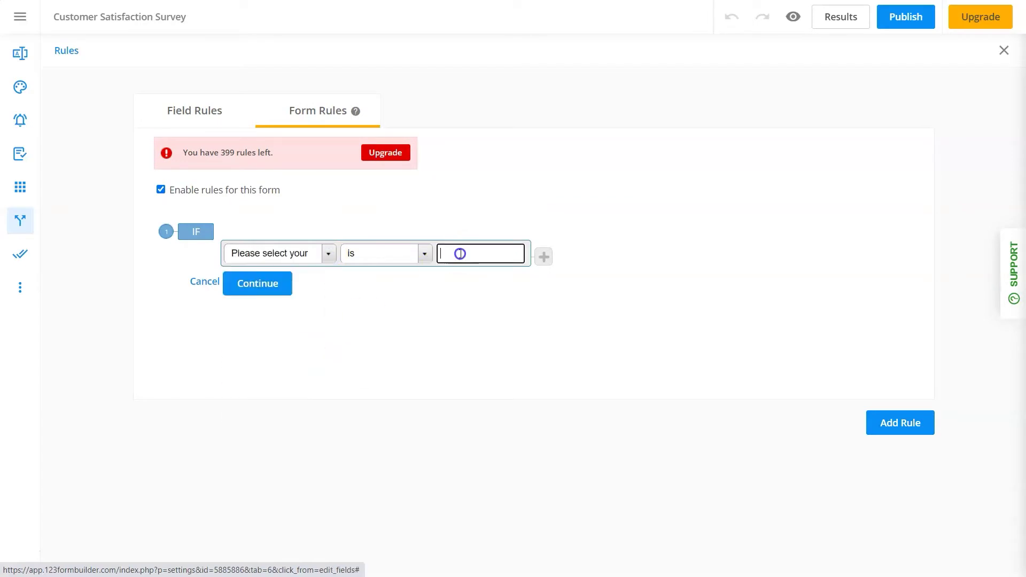
type("french")
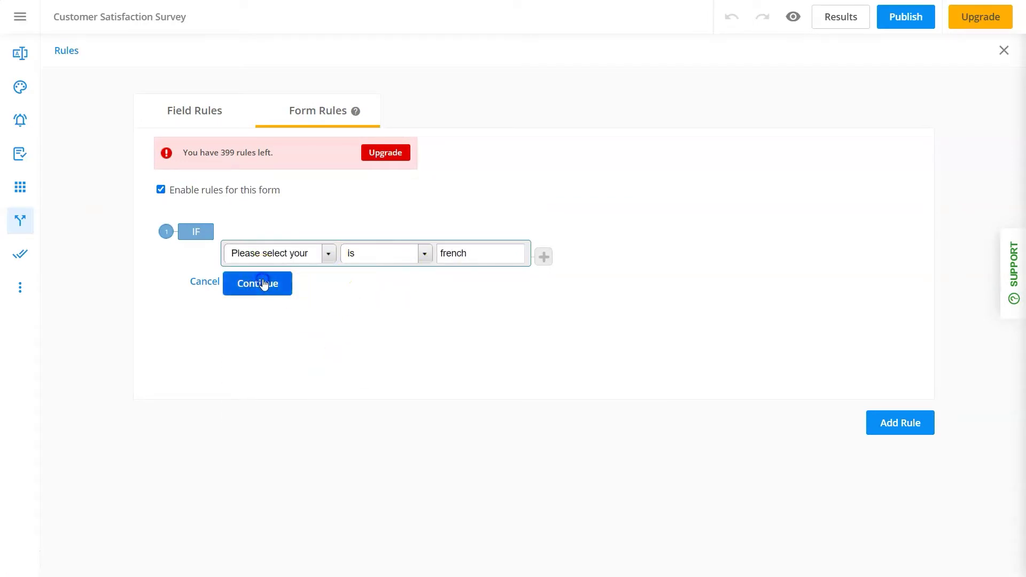
left_click(274, 284)
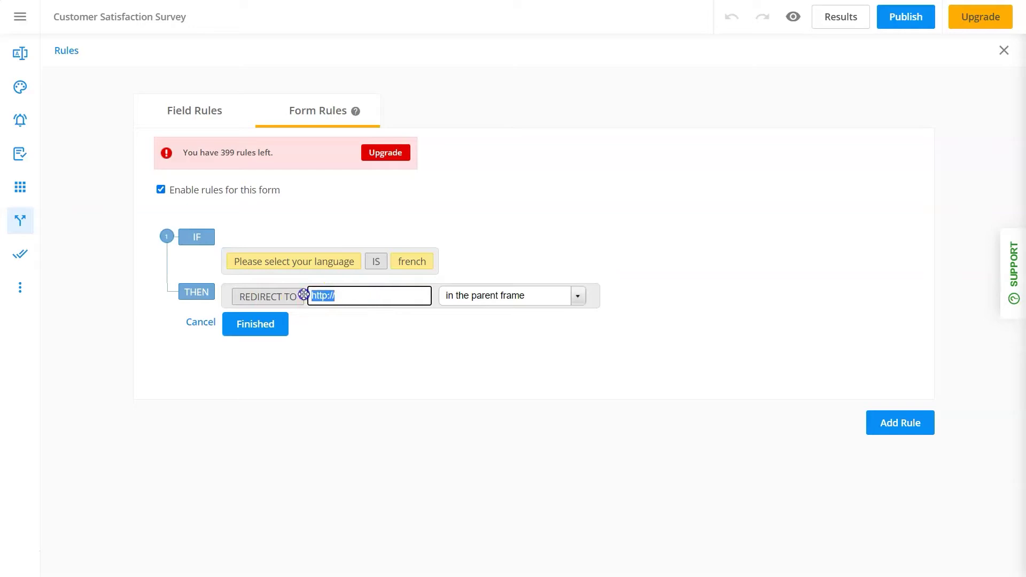
key("ctrl+v")
left_click(253, 326)
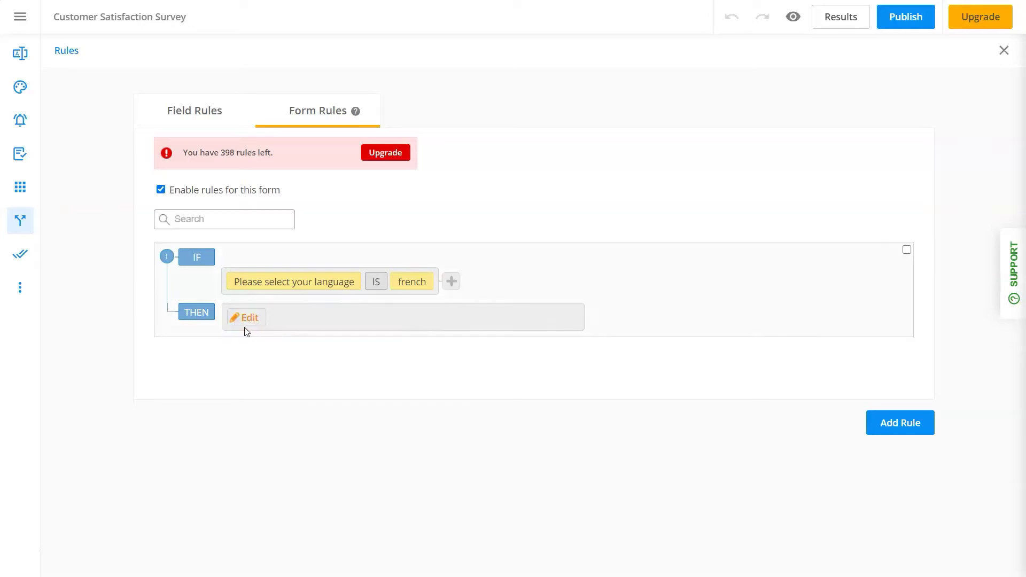
Save the partly filled survey for later, resume it from its link, and submit it
scroll(770, 293, "down", 7)
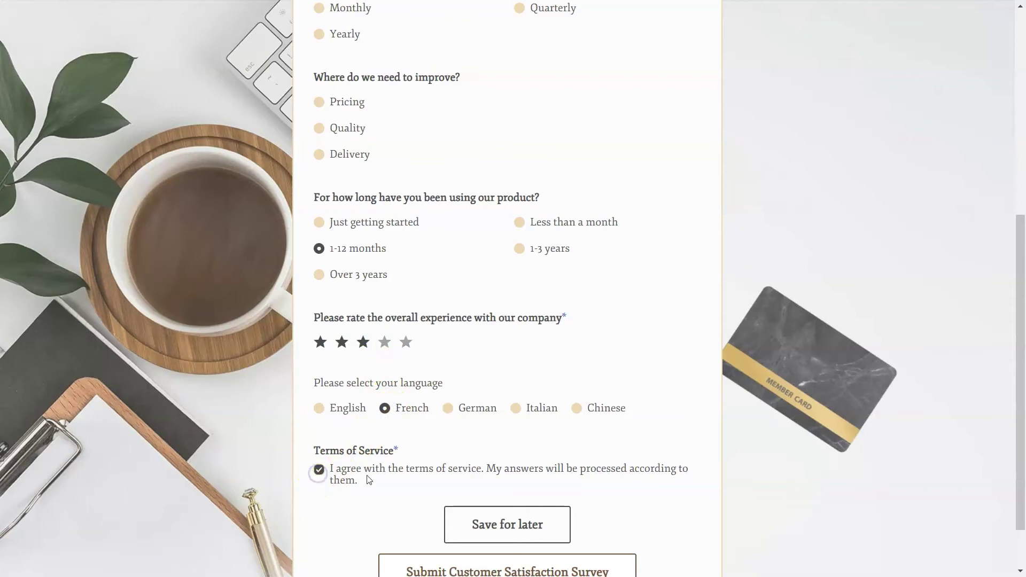
left_click(466, 524)
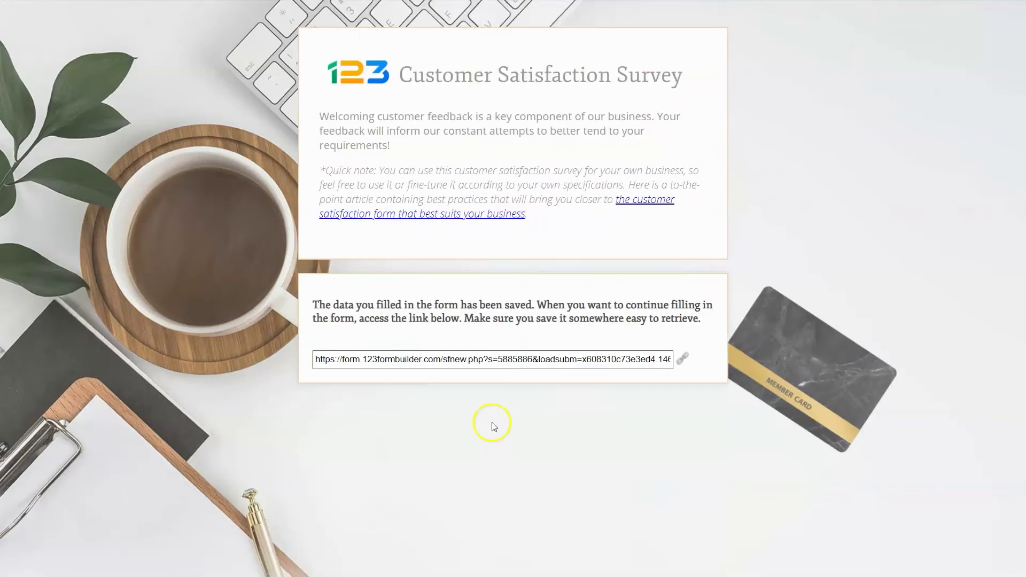
triple_click(503, 360)
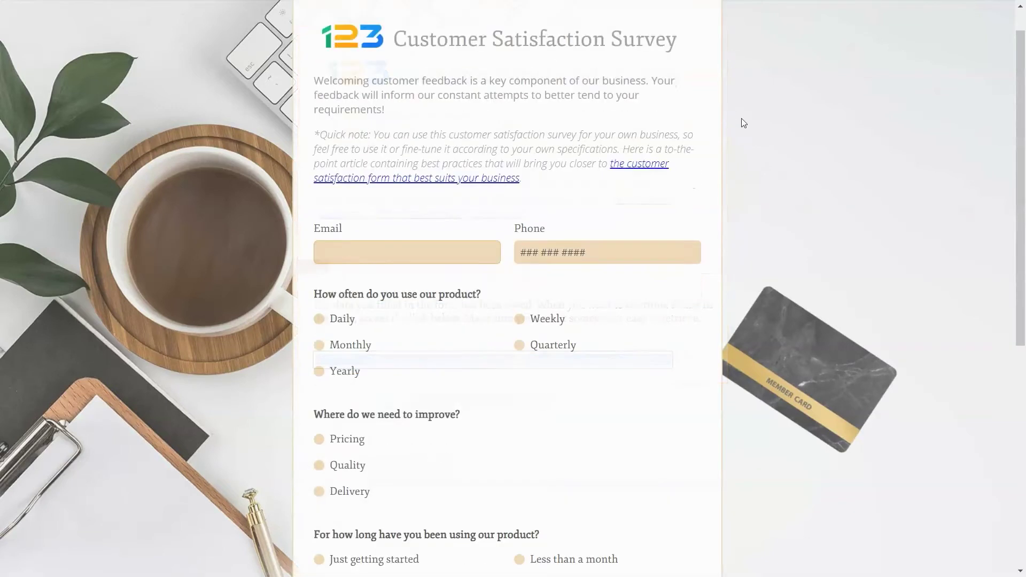
scroll(742, 123, "down", 8)
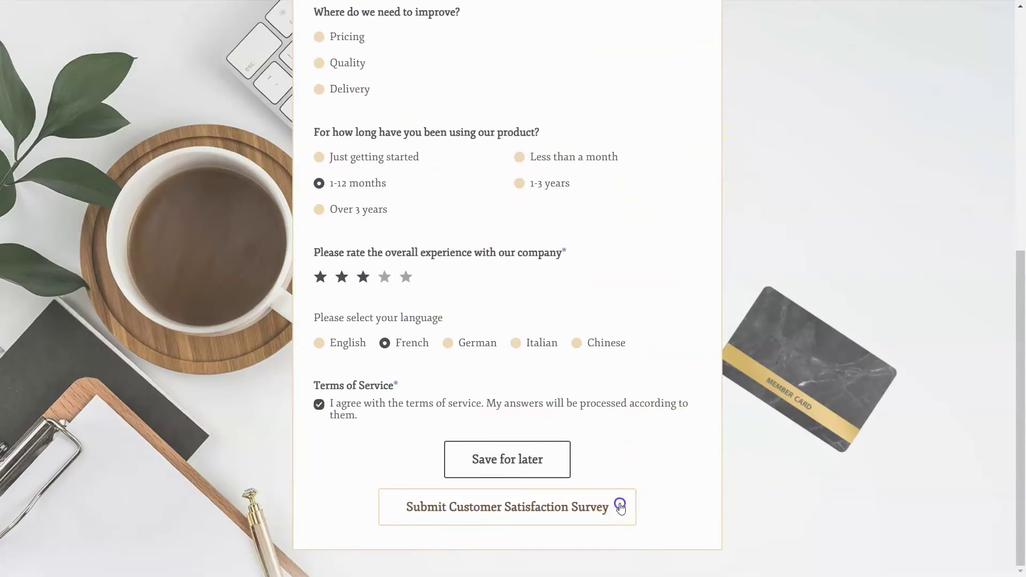
left_click(620, 506)
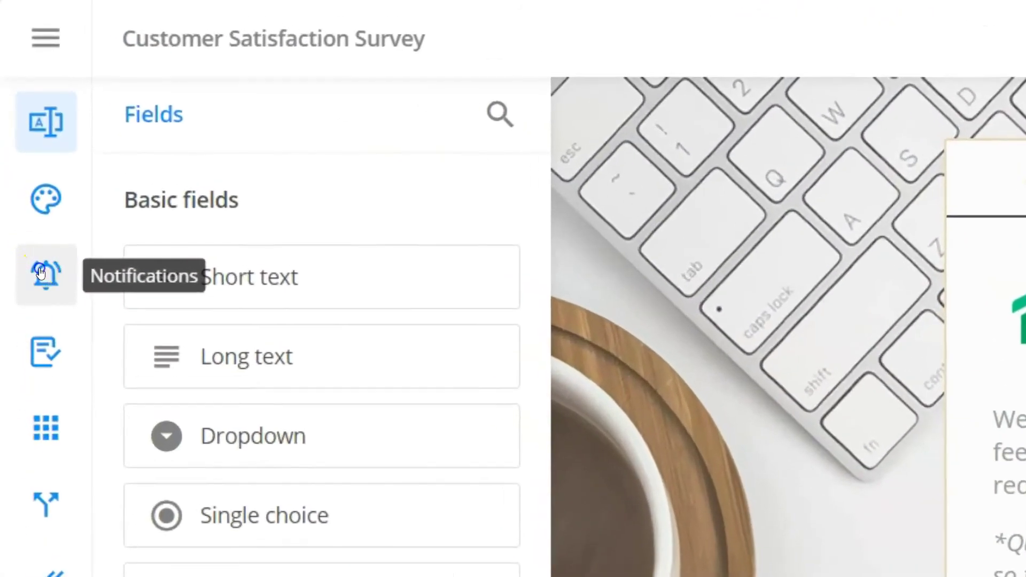
left_click(40, 273)
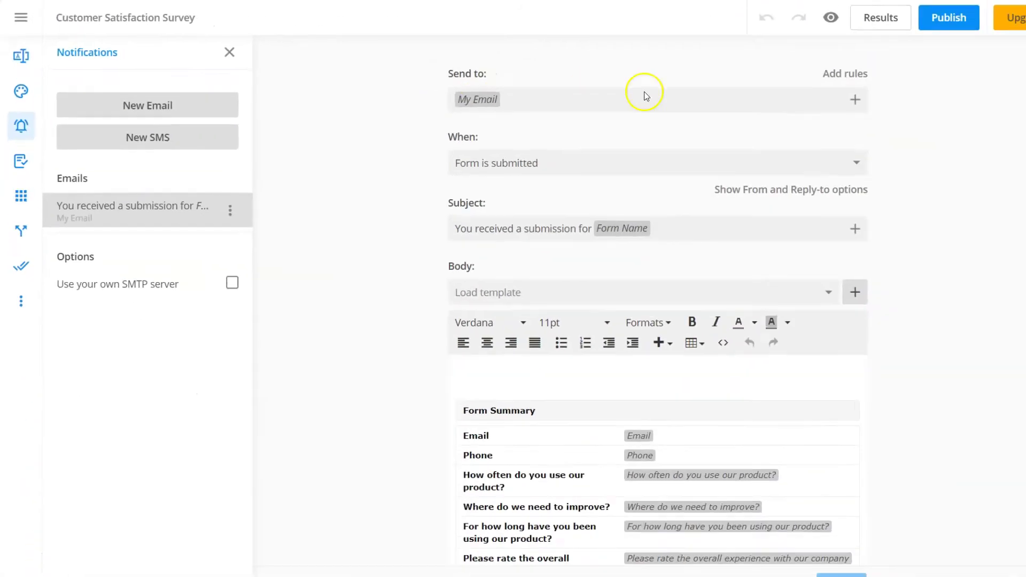
left_click(817, 99)
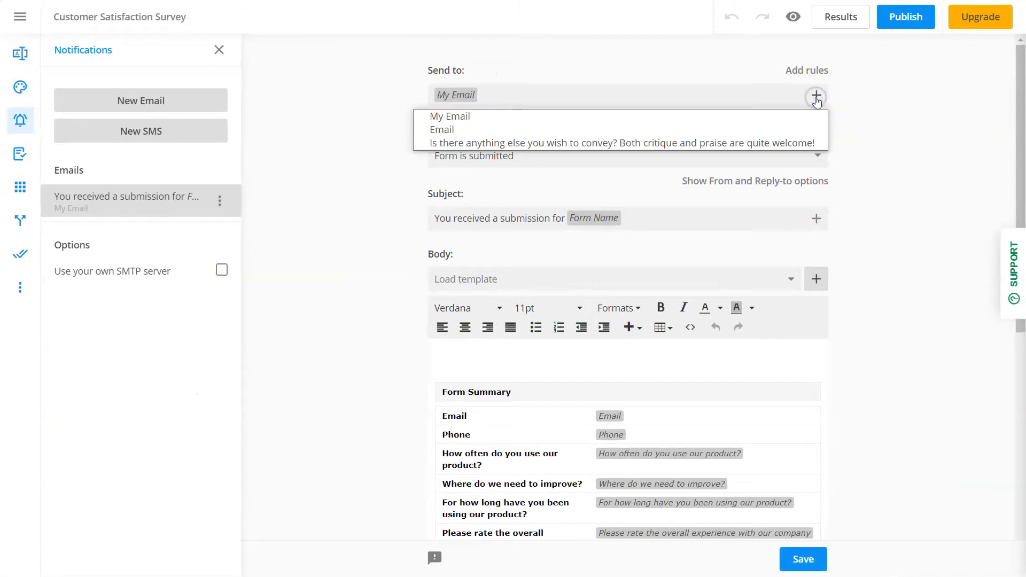
left_click(675, 129)
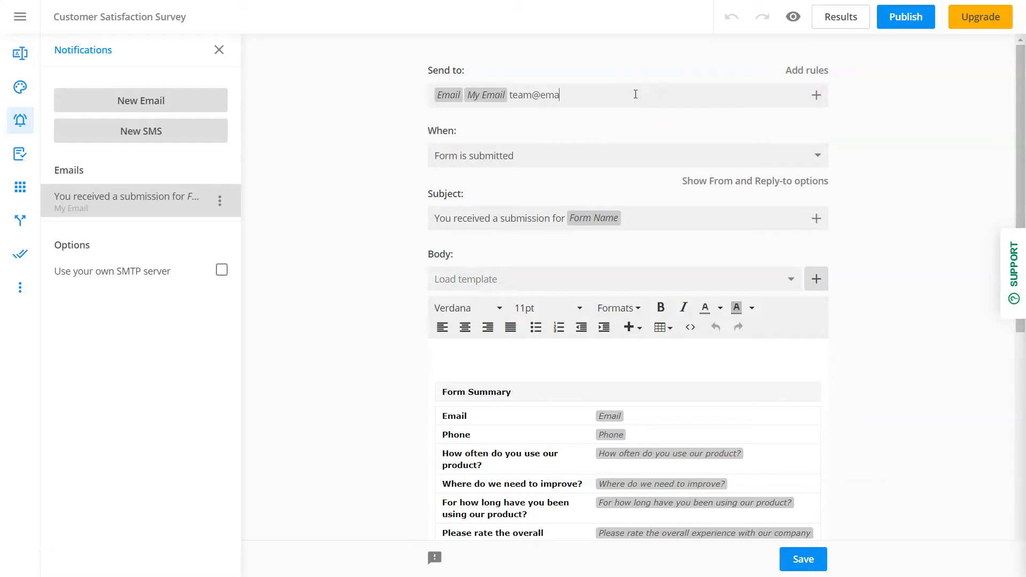
key("Return")
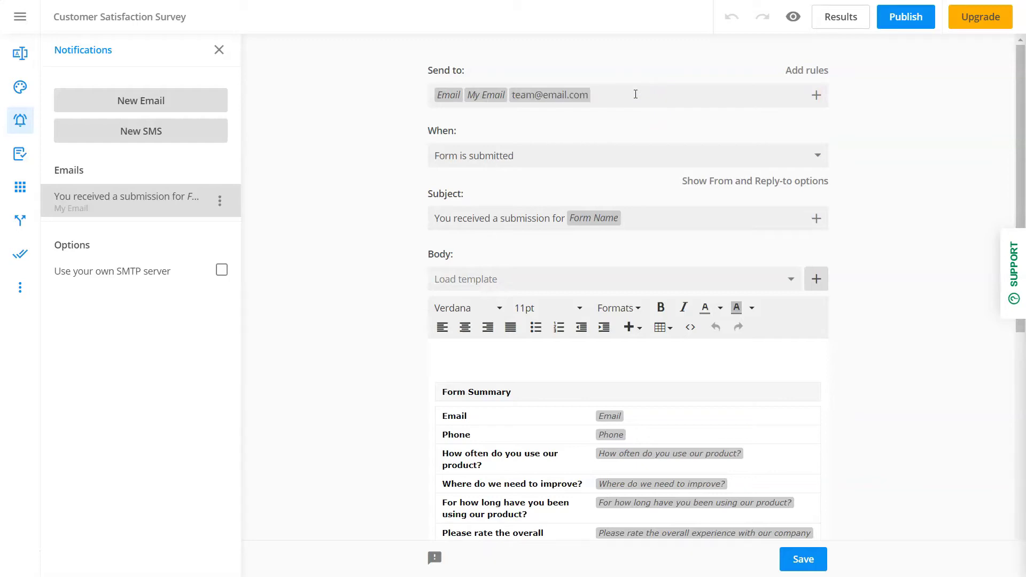
Attach a Submission PDF to the notification email
scroll(862, 443, "down", 8)
left_click(643, 496)
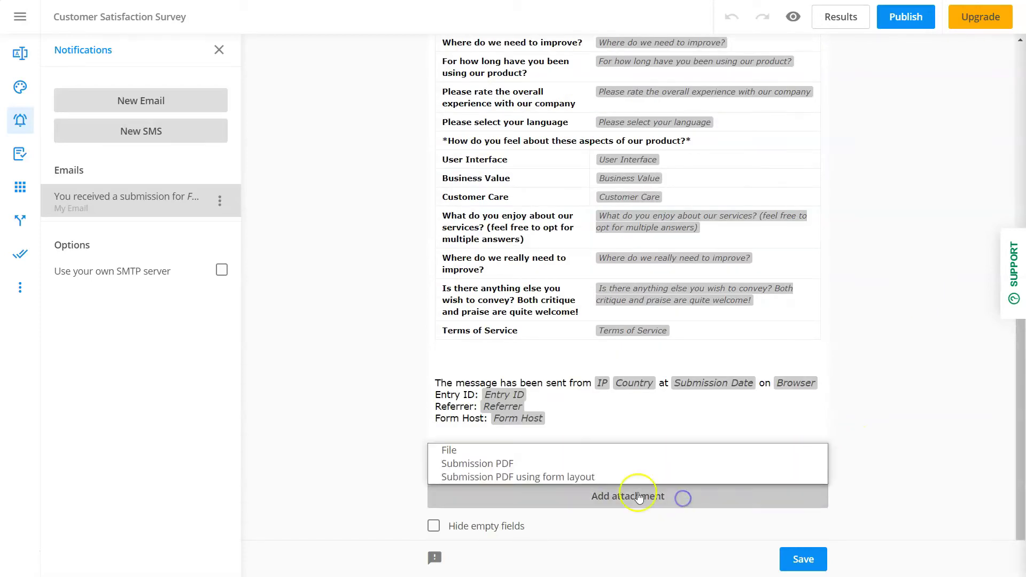
left_click(615, 462)
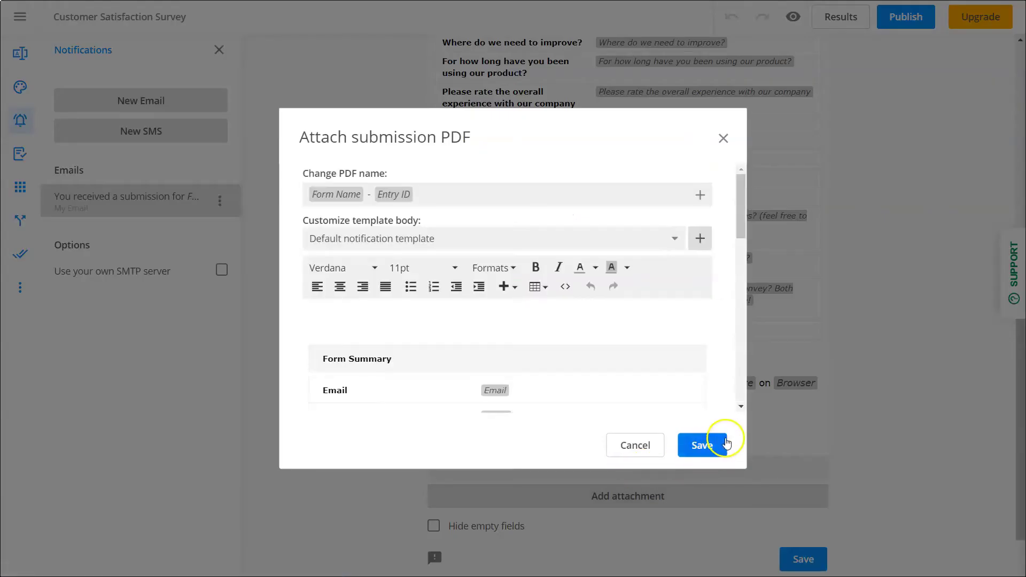
left_click(703, 446)
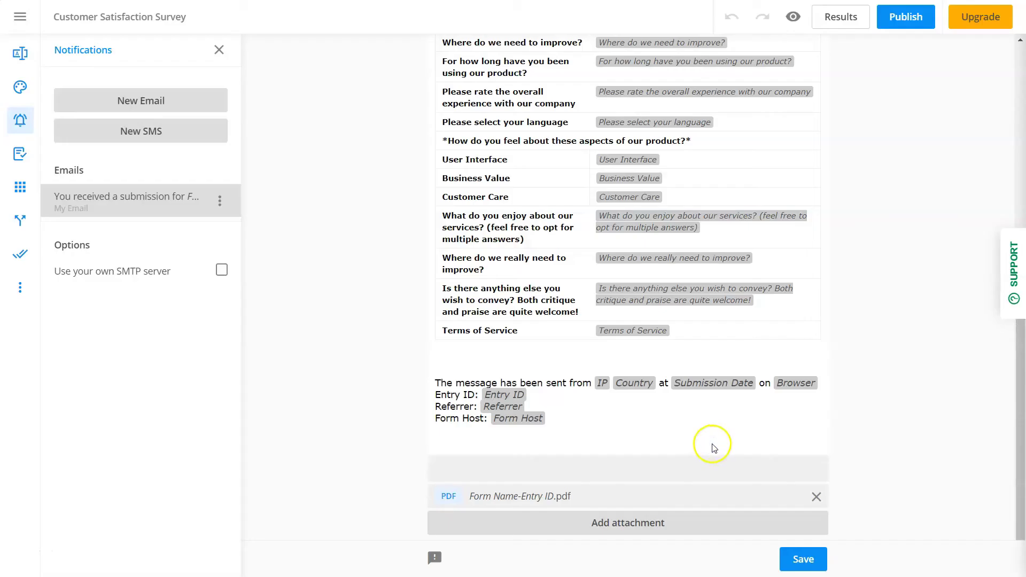
Save the notification settings and start a new approver with the business-department address
left_click(808, 560)
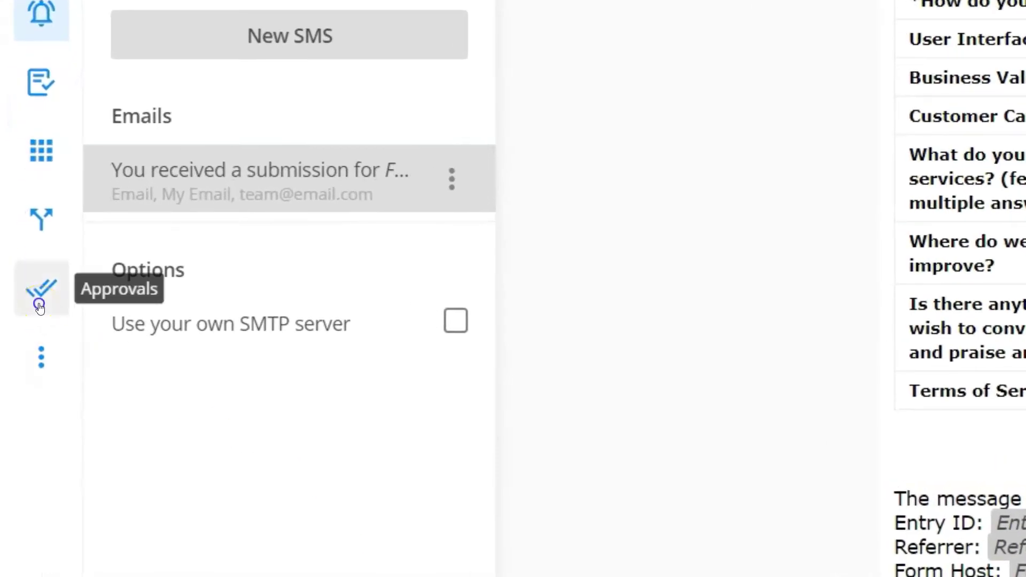
left_click(39, 306)
left_click(230, 271)
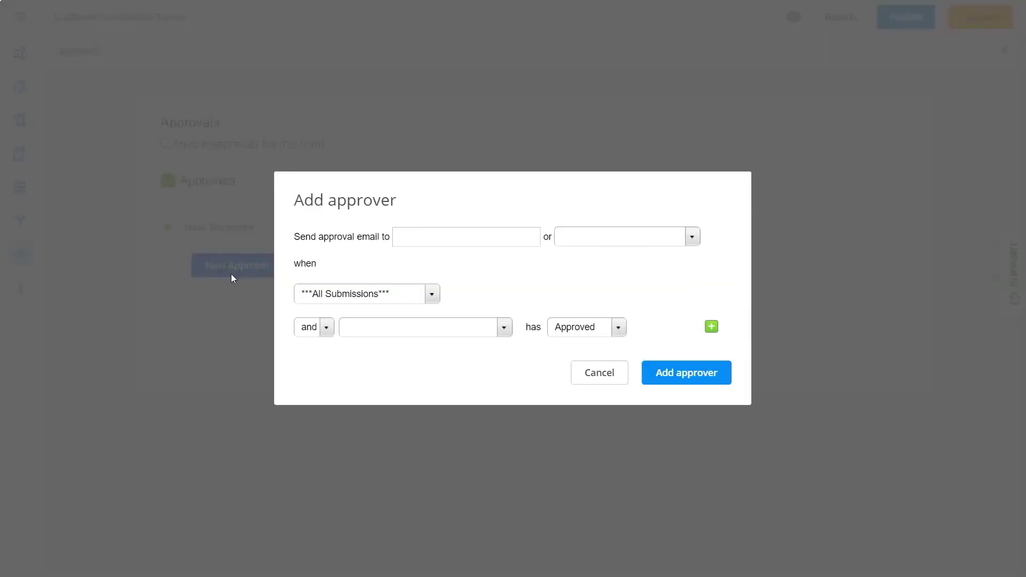
left_click(465, 242)
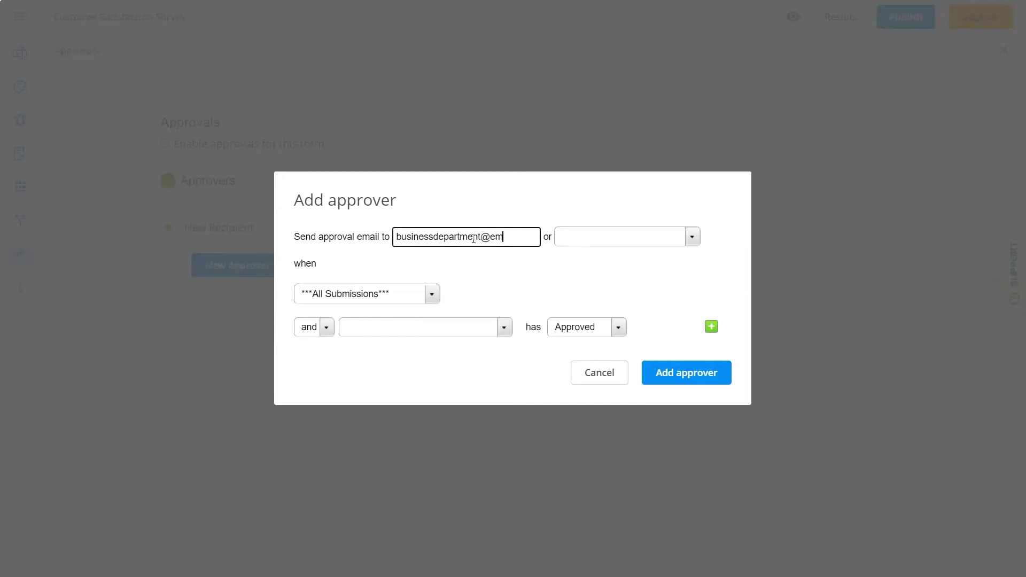
Set the approver's conditions to Business Value Just sad checked and Email has Approved
left_click(408, 293)
left_click_drag(547, 337, 547, 408)
left_click(417, 401)
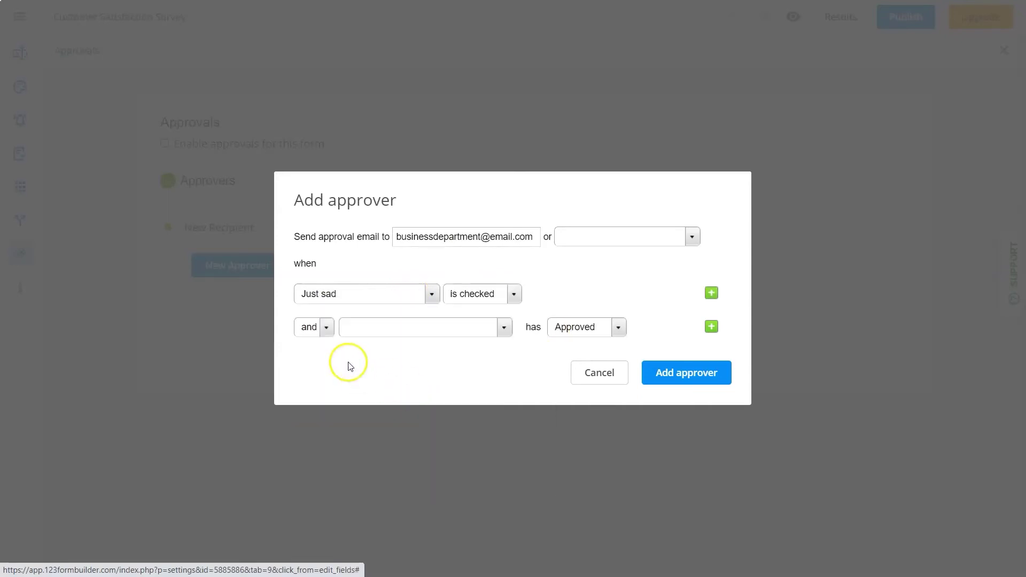
left_click(500, 327)
left_click(451, 344)
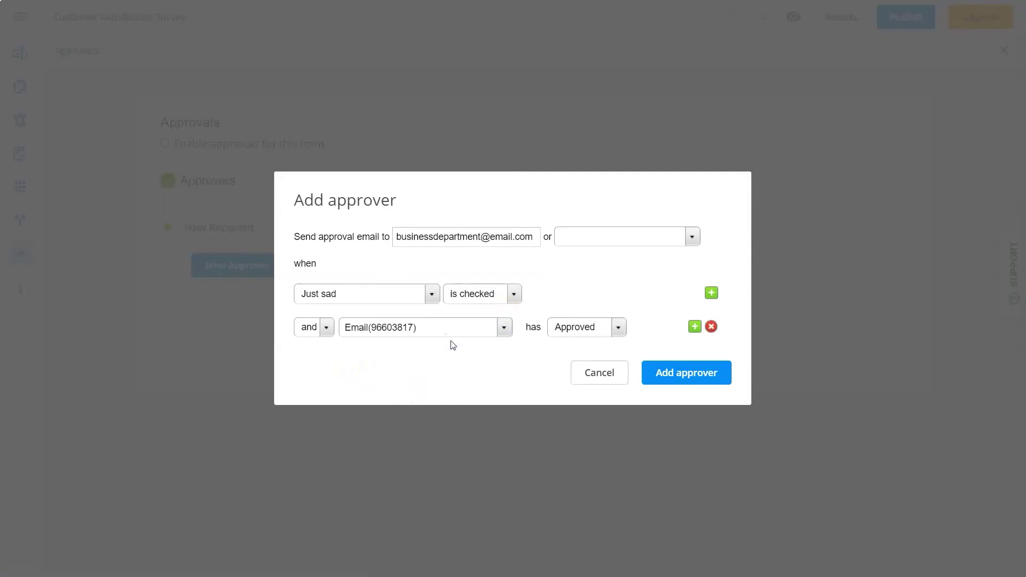
left_click(672, 373)
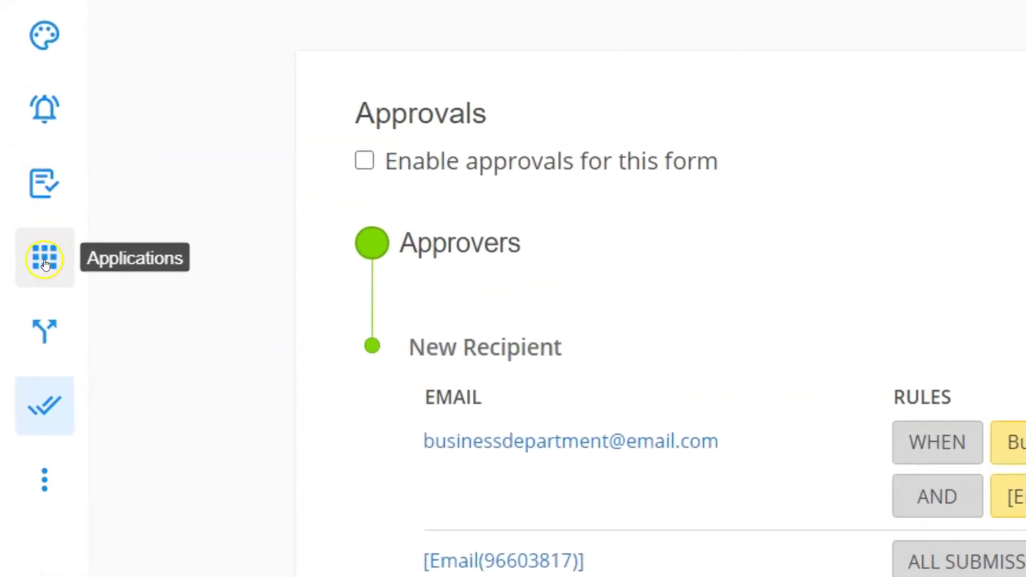
Connect the Google Drive application to a Google account and grant 123FormBuilder access
left_click(44, 262)
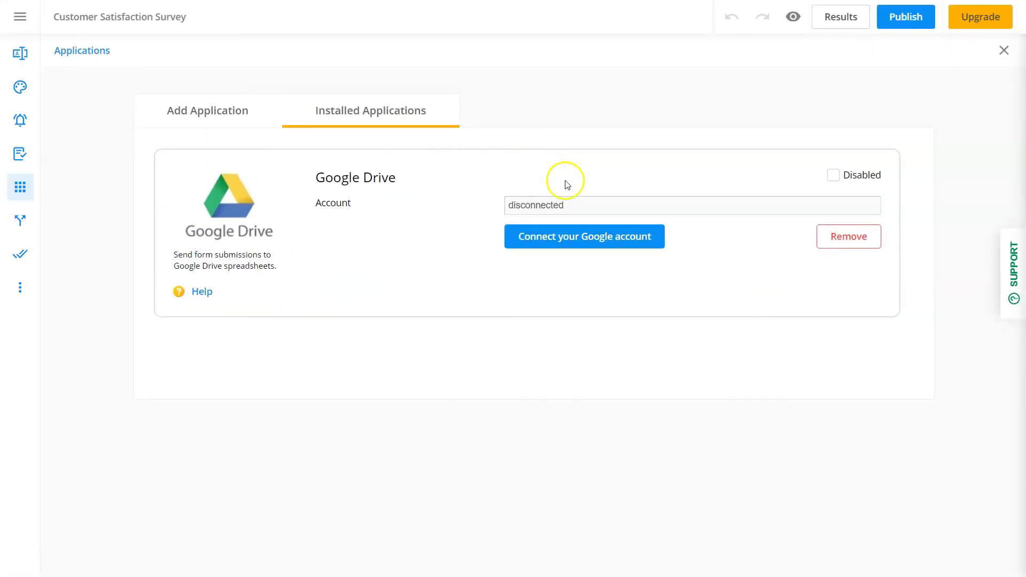
left_click(591, 240)
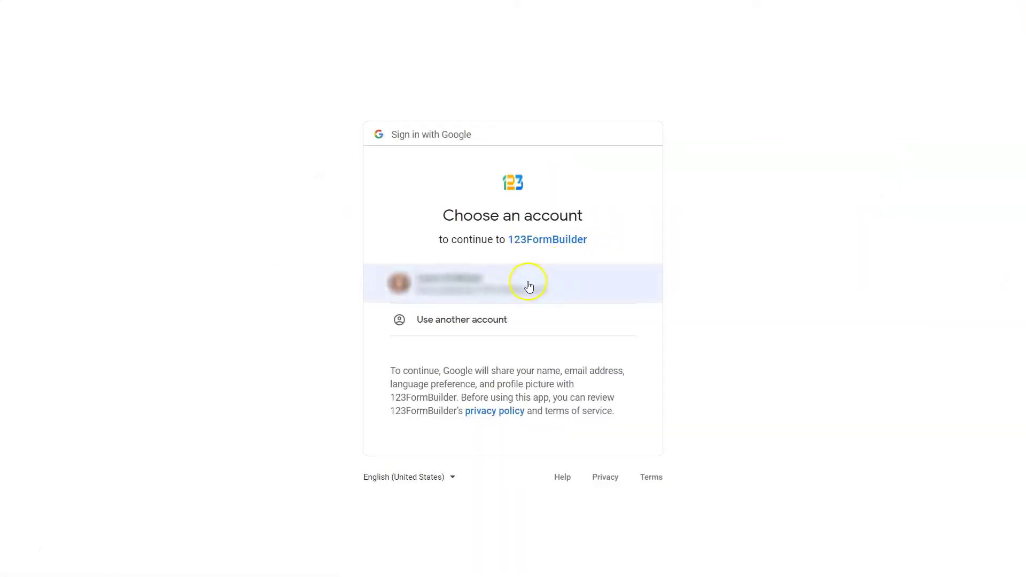
left_click(529, 287)
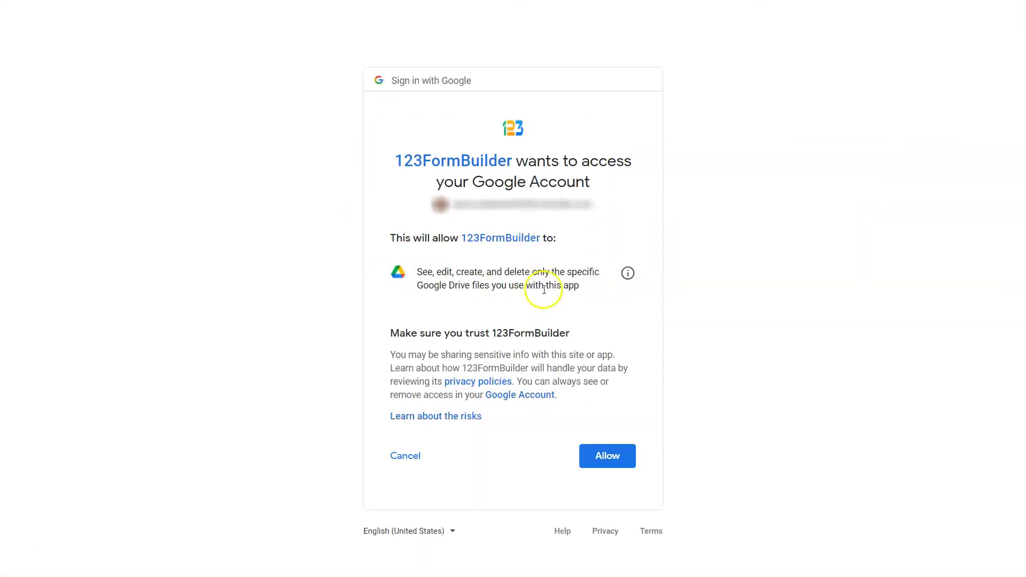
left_click(612, 453)
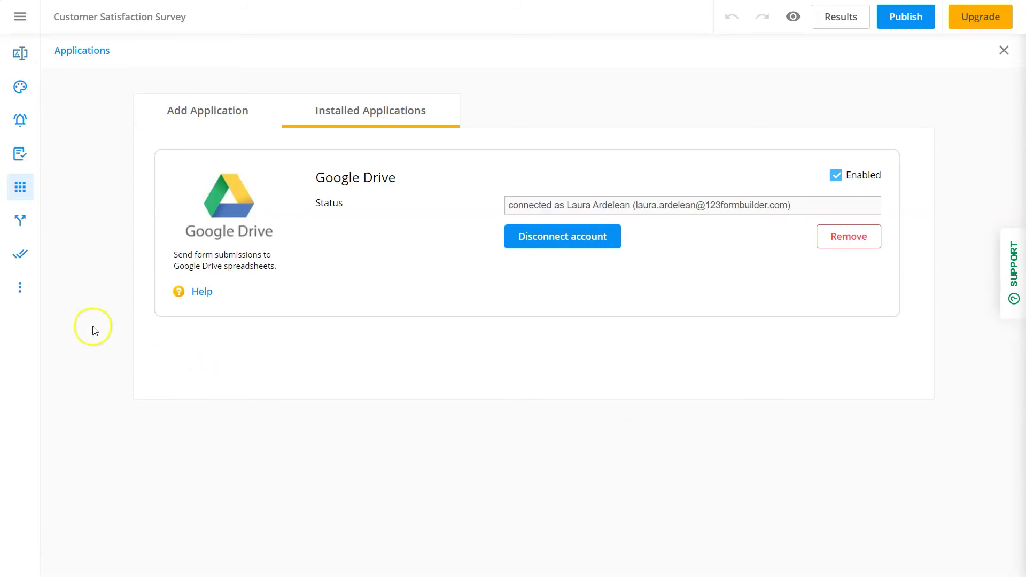
left_click(26, 289)
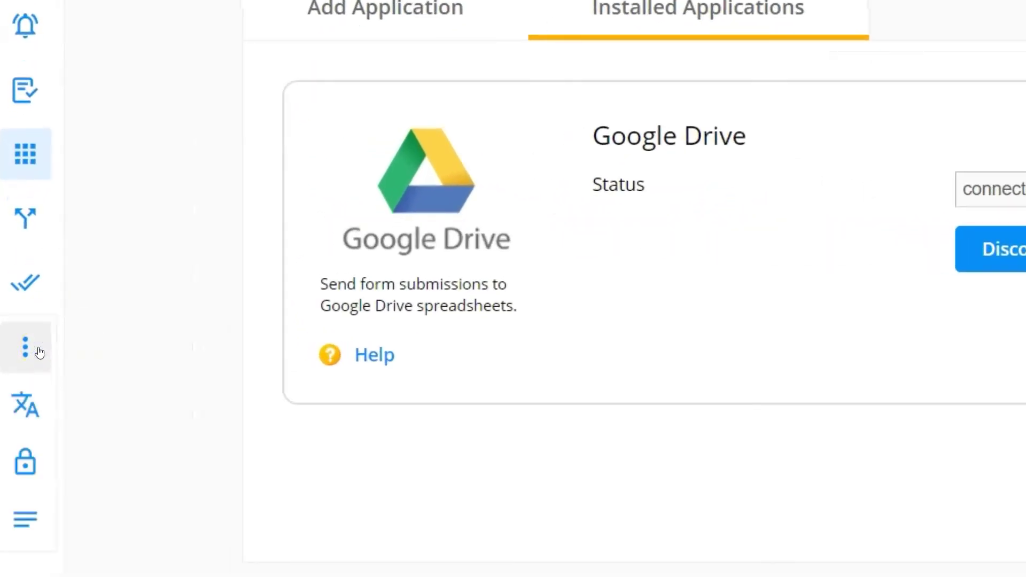
Limit submissions from the same IP to 2 per day and save the security settings
left_click(38, 466)
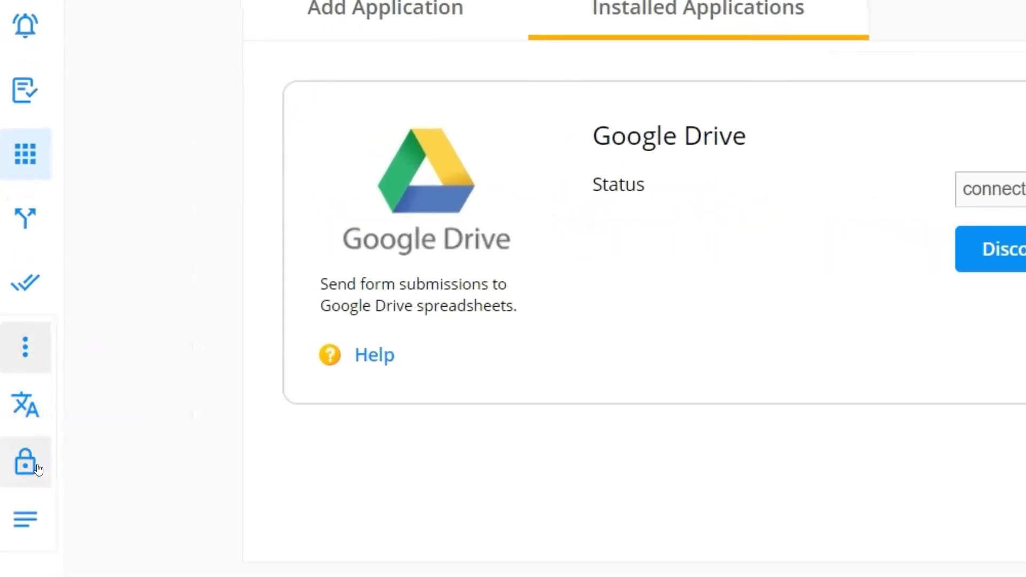
left_click(74, 433)
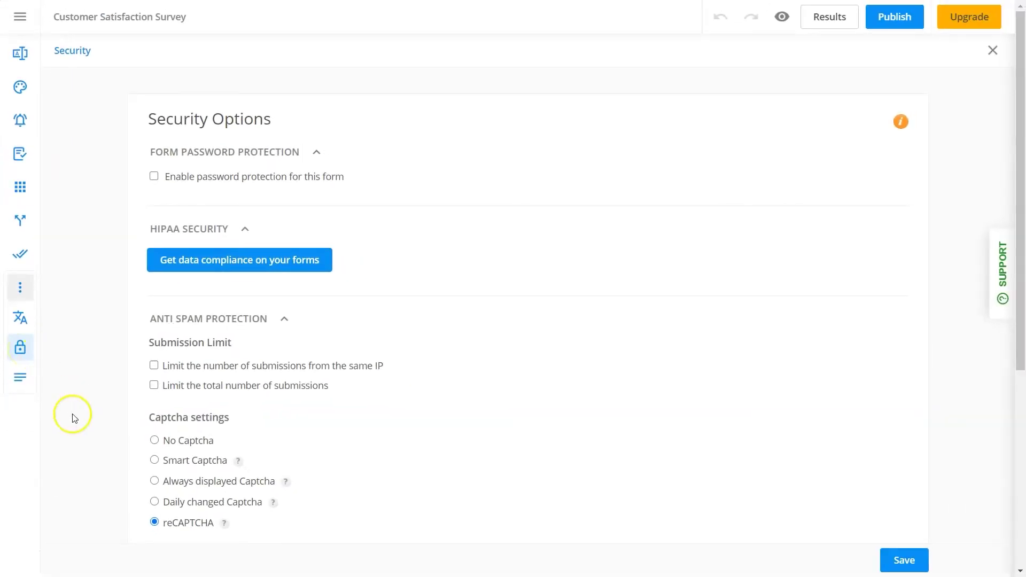
left_click(154, 366)
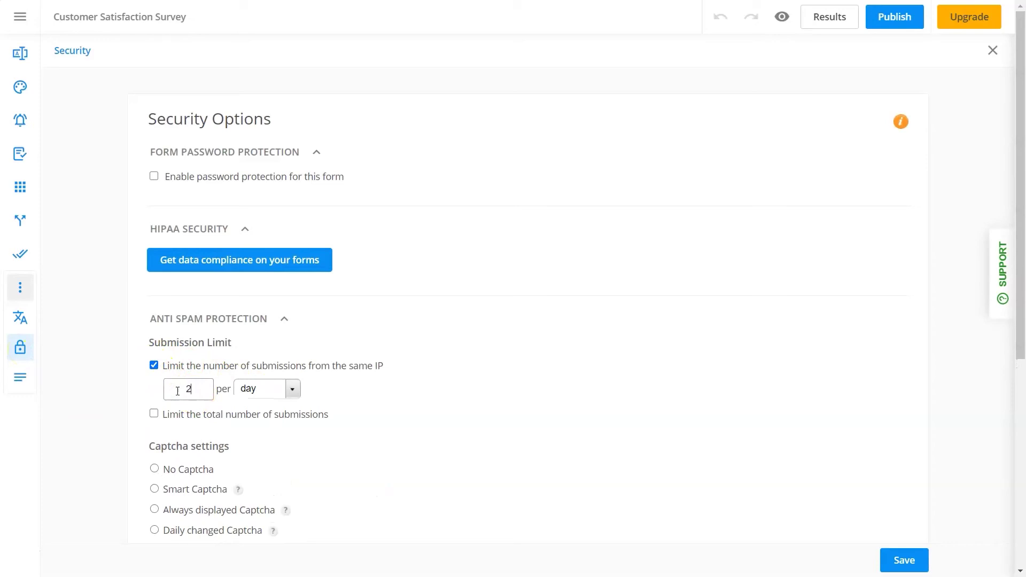
left_click(911, 562)
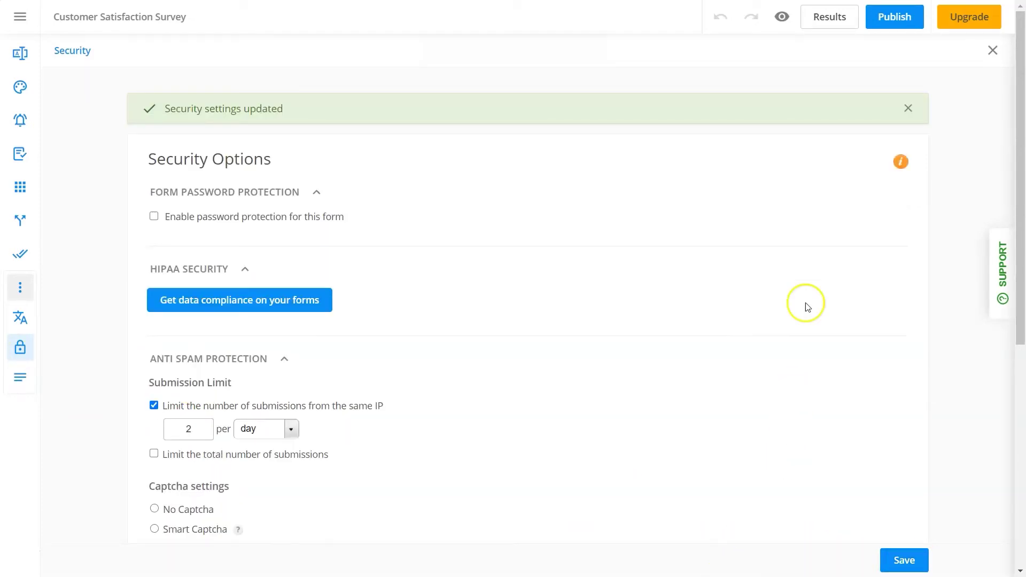
Review the Publish embed and platform options, then go to the account's Users page
left_click(893, 20)
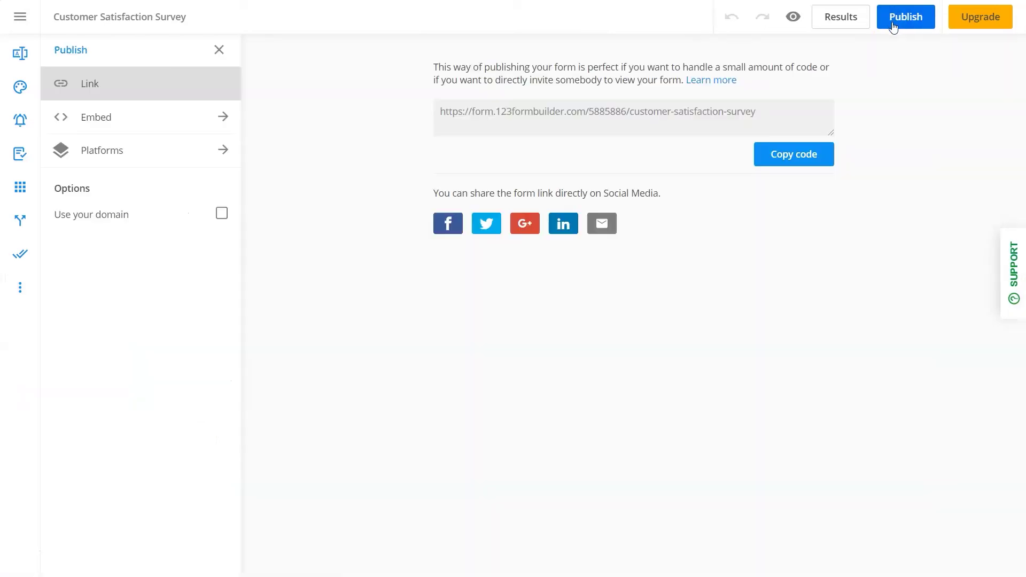
left_click(219, 122)
left_click(210, 153)
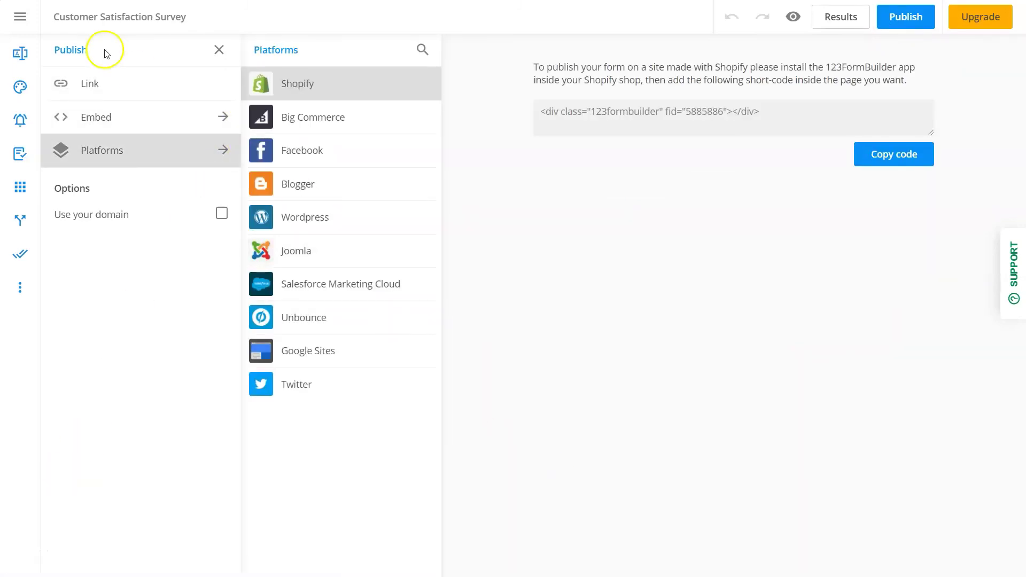
left_click(20, 17)
left_click(65, 154)
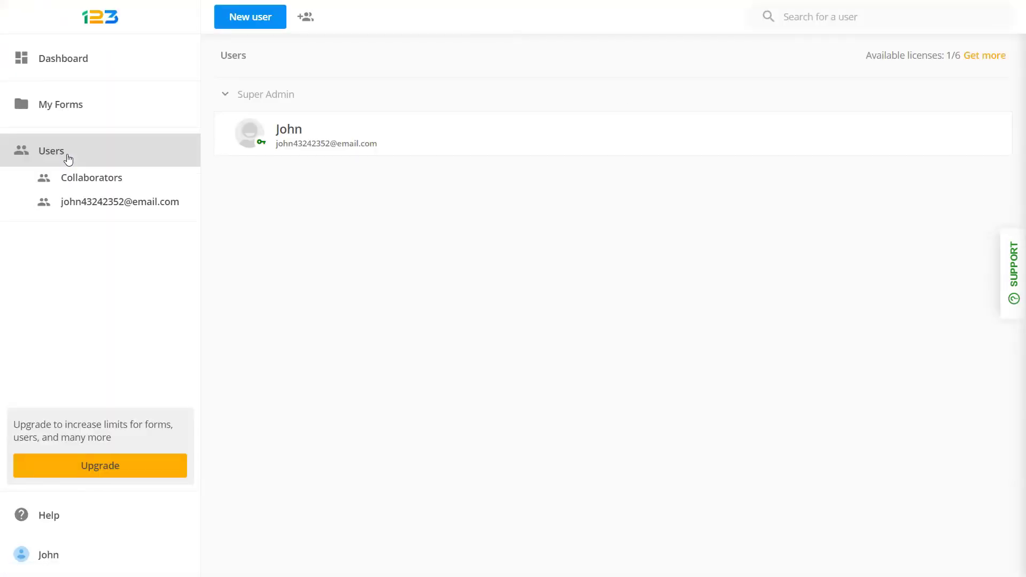
Create a user with the person's name and e-mail, Collaborators group, Super Admin type, and save
left_click(275, 19)
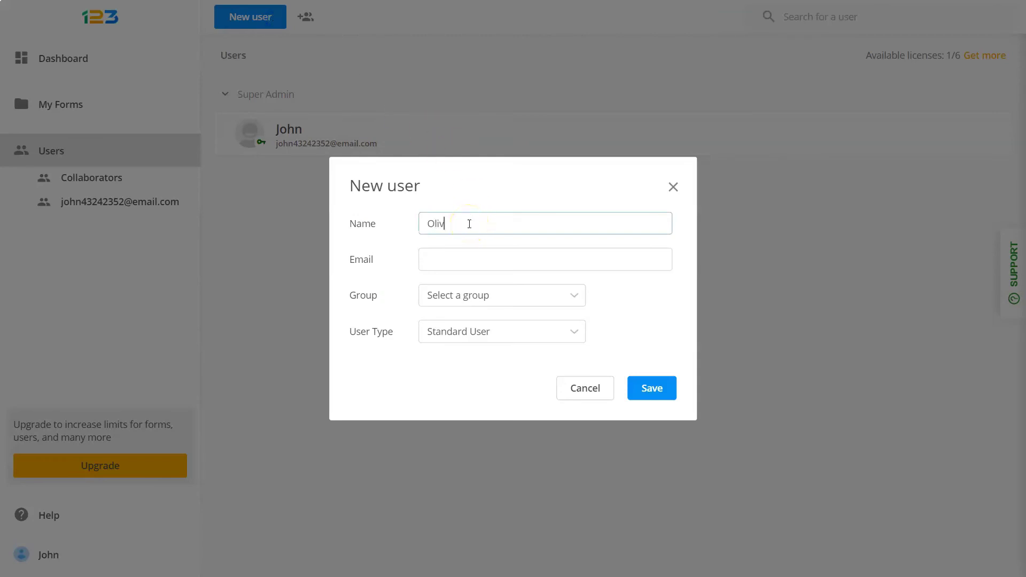
type("Oliver")
left_click(460, 259)
type("om")
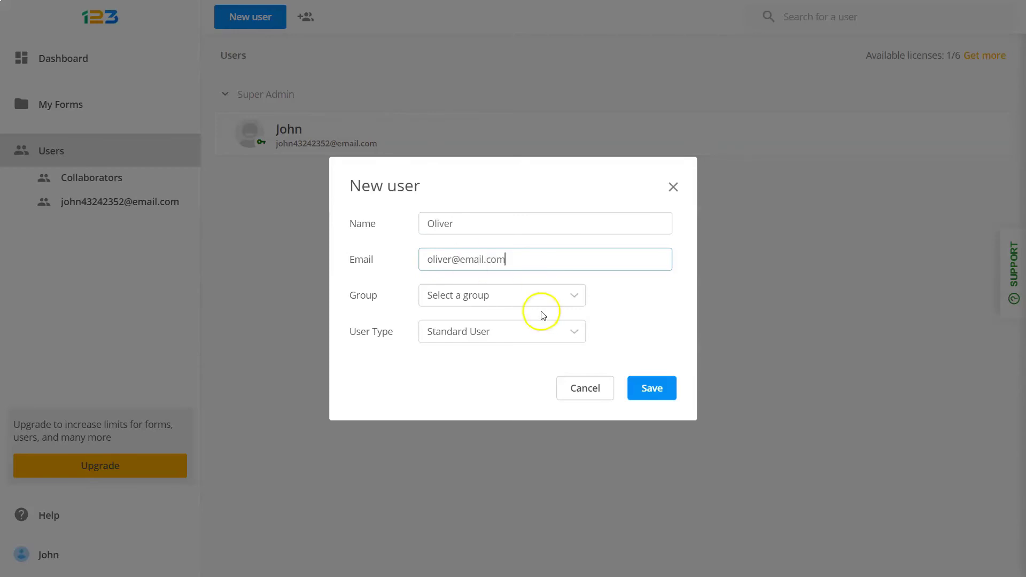
left_click(538, 295)
left_click(523, 327)
left_click(537, 330)
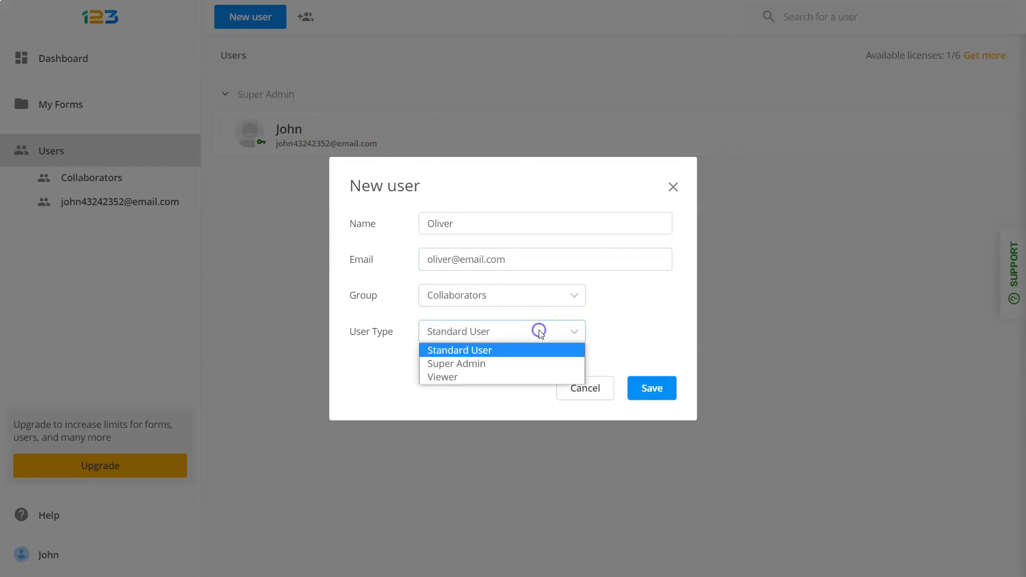
left_click(509, 365)
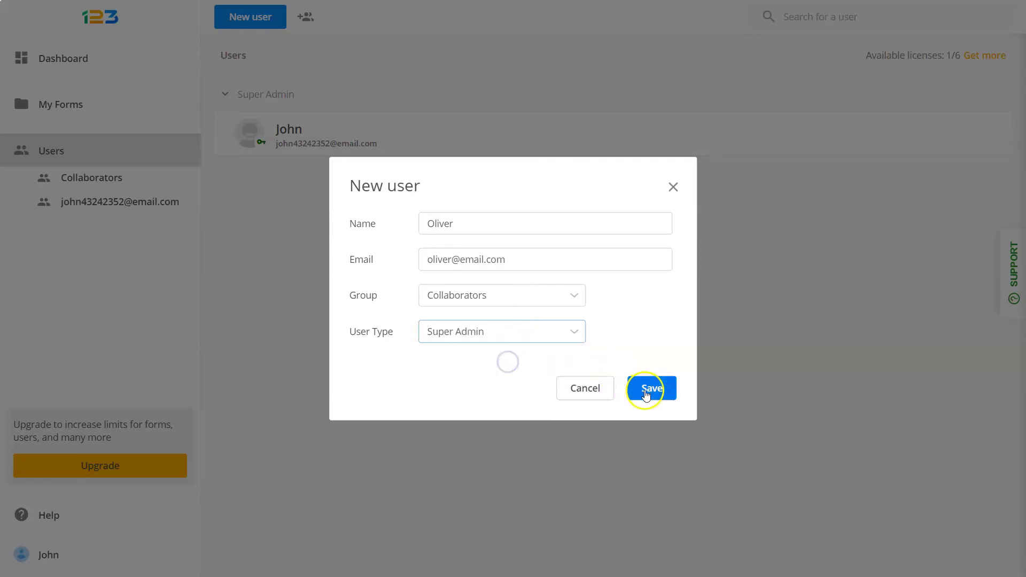
left_click(647, 393)
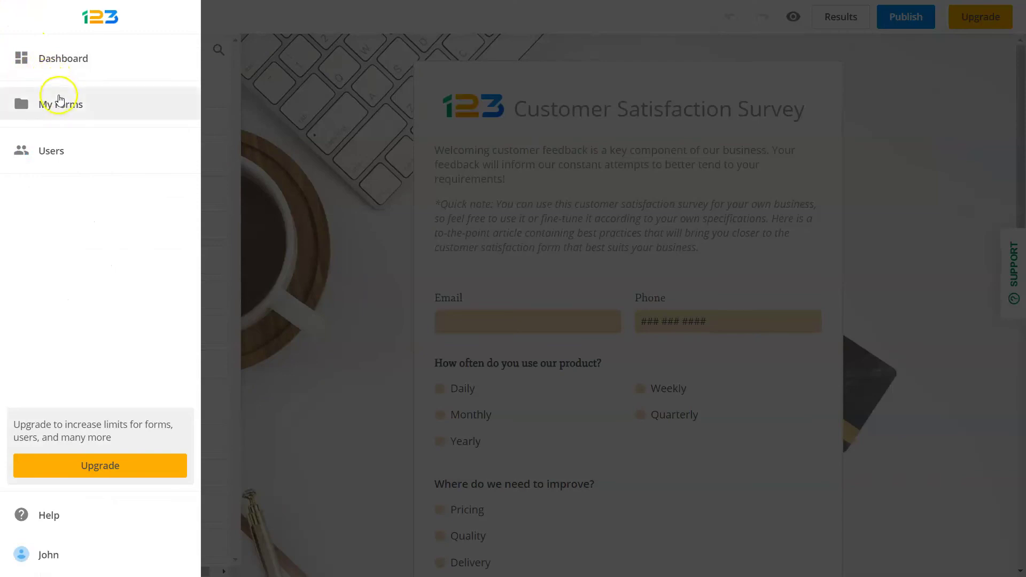
Open the Share page for the Customer Satisfaction Survey from My Forms
left_click(62, 109)
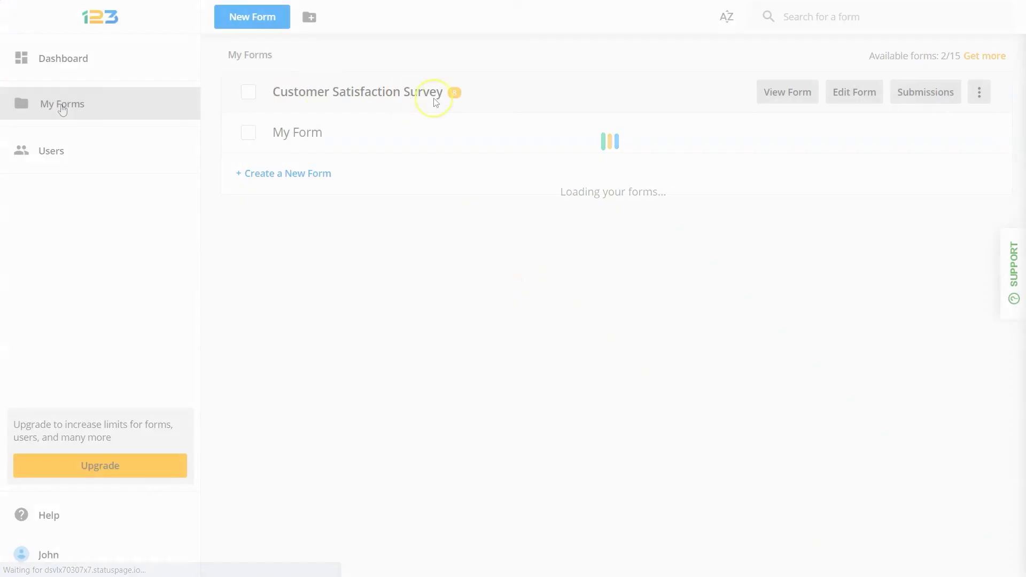
left_click(987, 100)
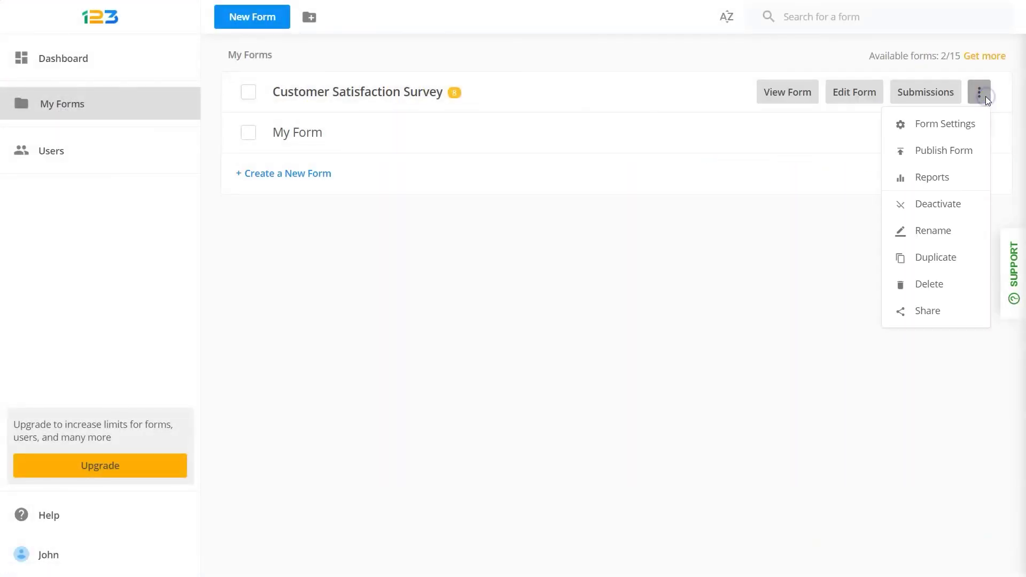
left_click(924, 315)
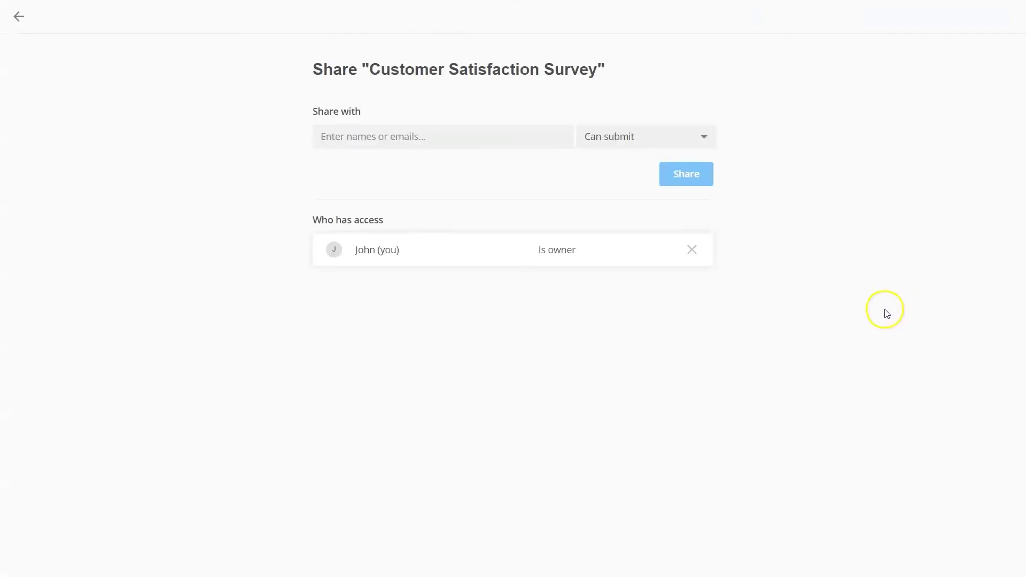
Add a team user from the suggestions as a Can submit recipient
left_click(364, 140)
left_click(382, 170)
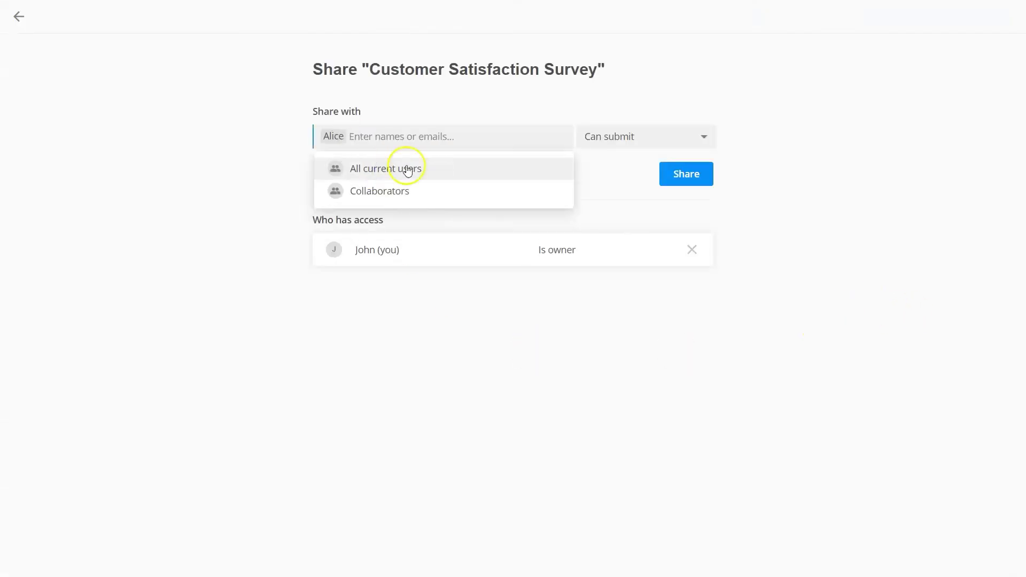
left_click(773, 219)
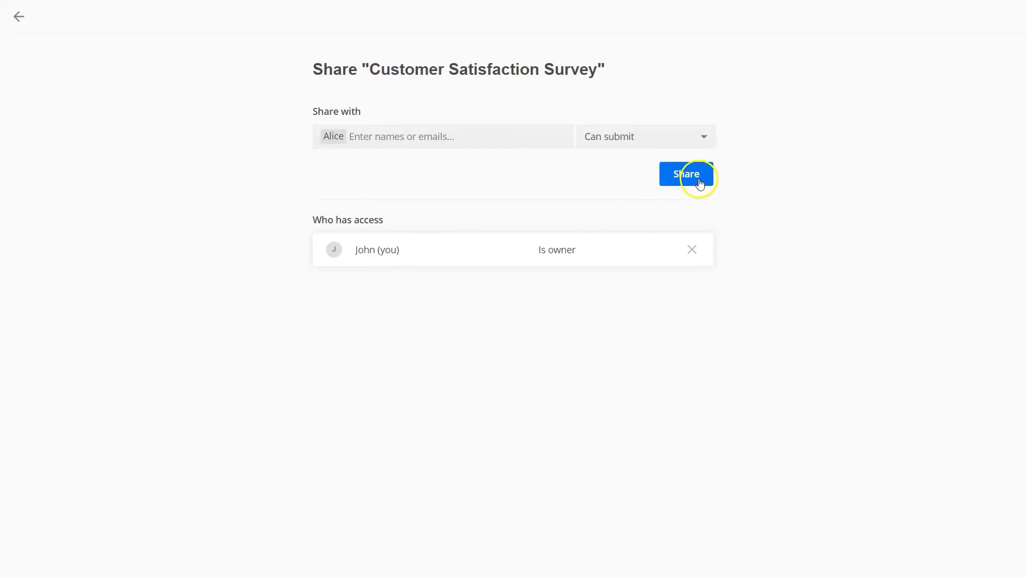